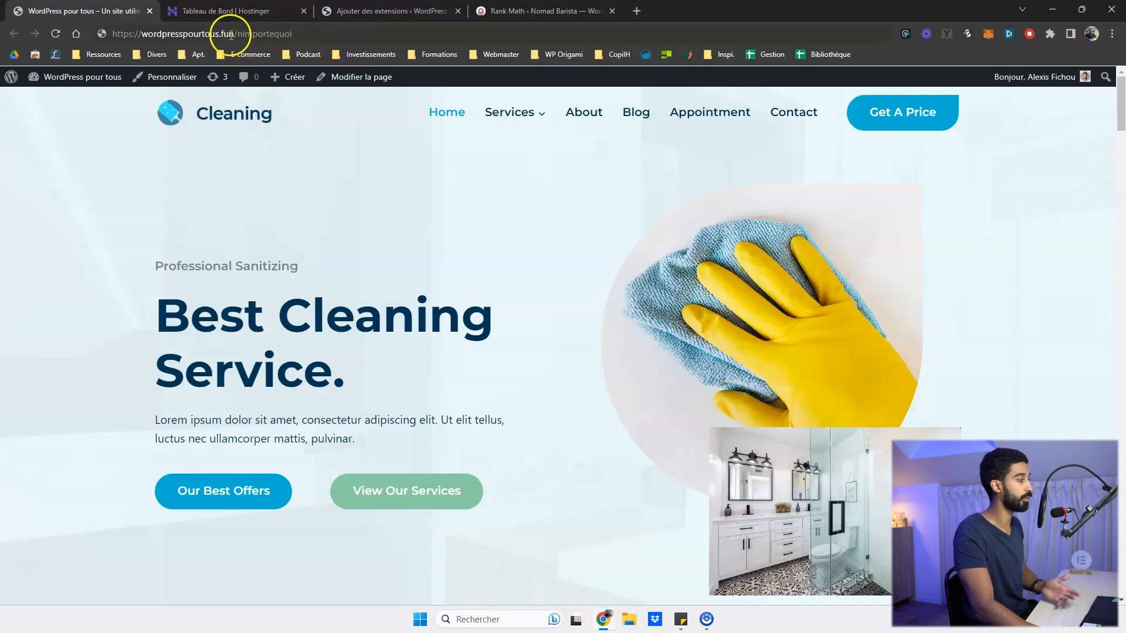
Load the nonexistent page wordpresspourtous.fun/nimportequoi on the site.
left_click(296, 34)
key("Return")
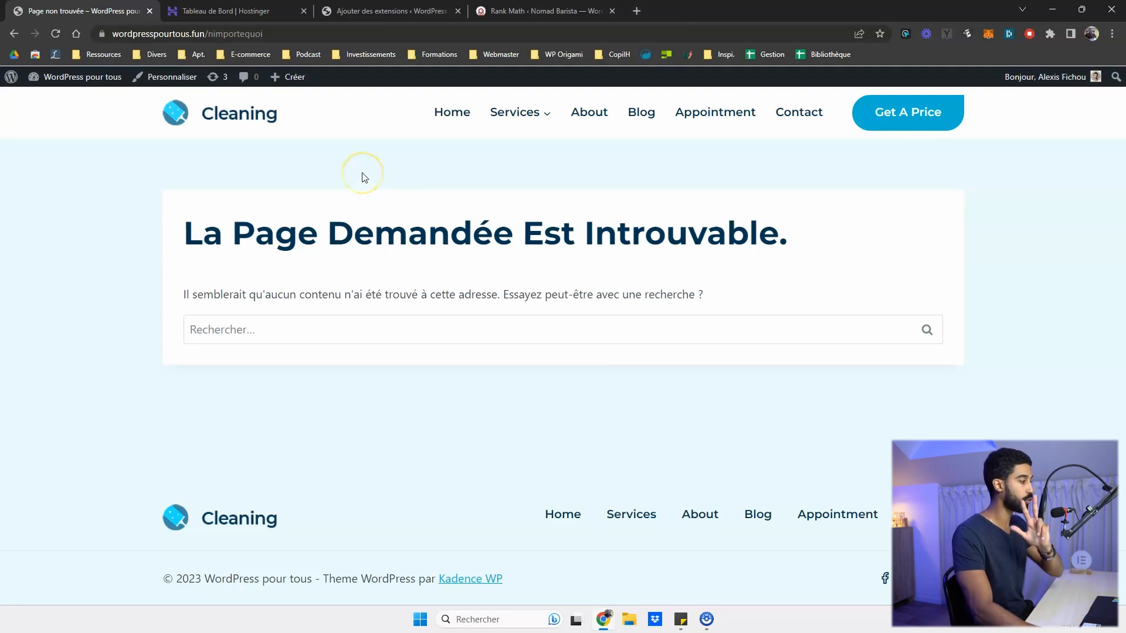
Copy the full address of the missing /nimportequoi page.
key("ctrl+Tab")
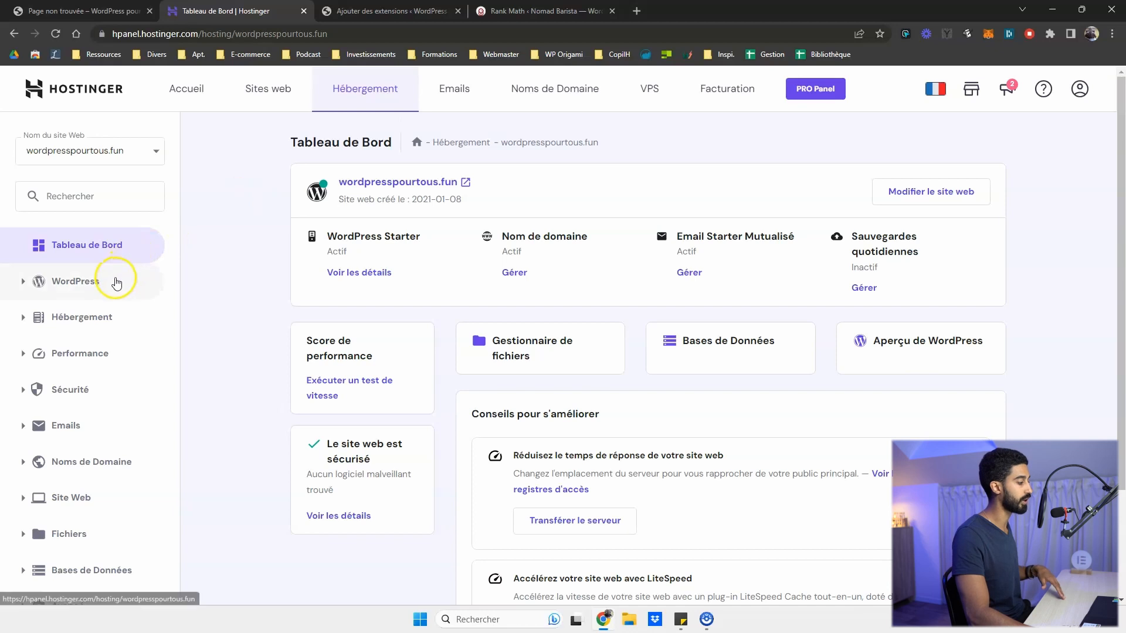
scroll(87, 352, "down", 2)
scroll(88, 317, "up", 2)
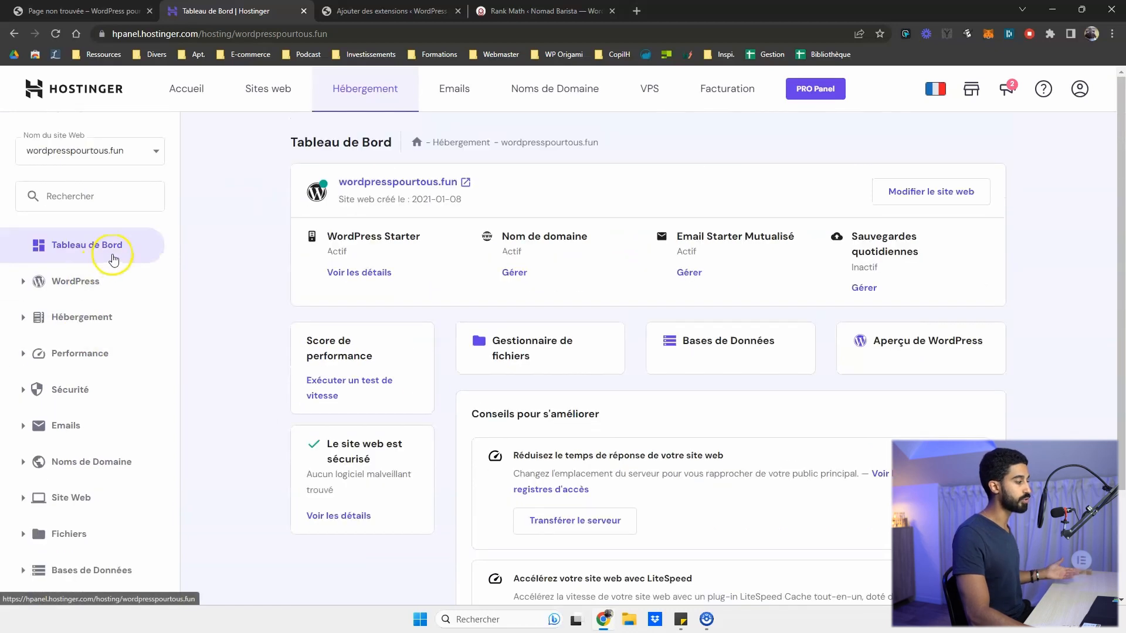
scroll(129, 194, "down", 1)
left_click(111, 11)
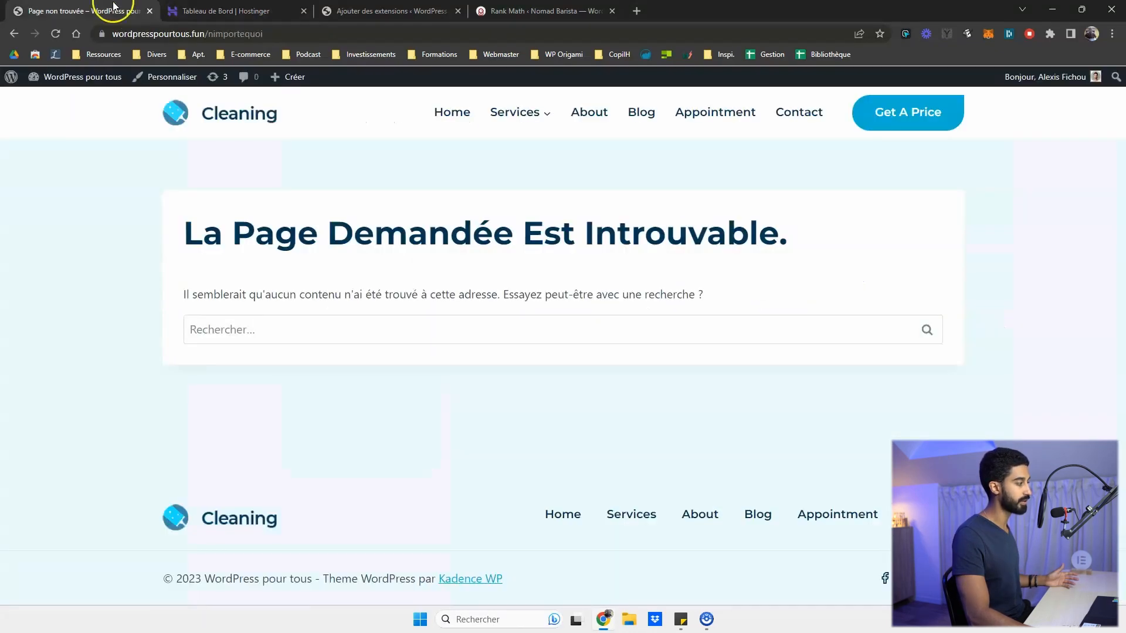
left_click(248, 35)
key("ctrl+c")
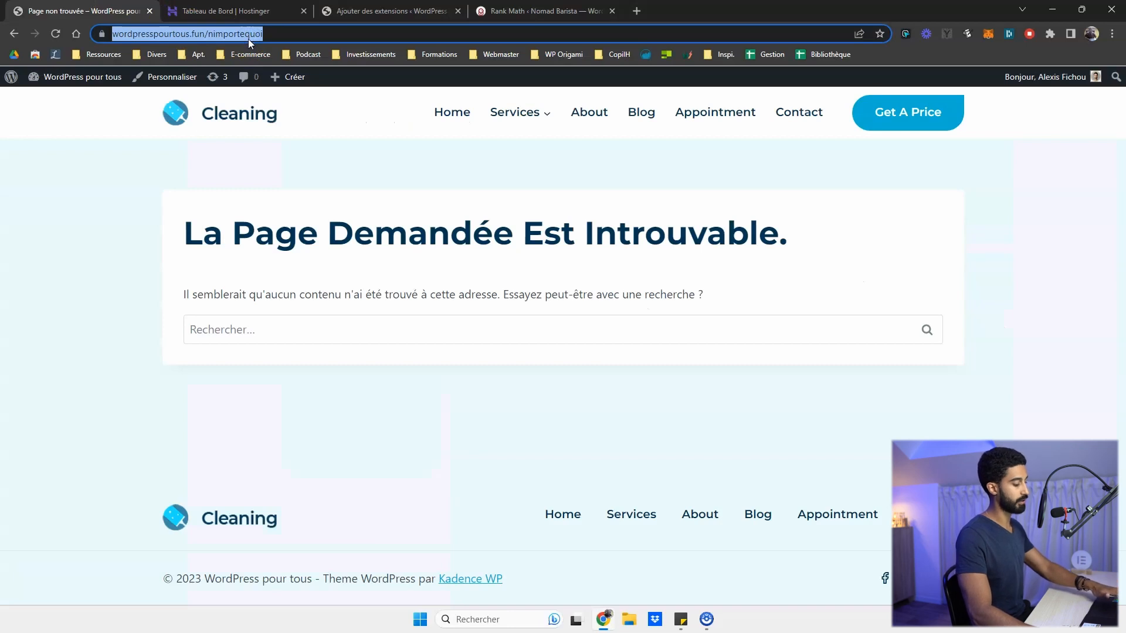
In the Hostinger panel, open the domain redirections page for wordpresspourtous.fun.
left_click(232, 6)
scroll(121, 258, "down", 3)
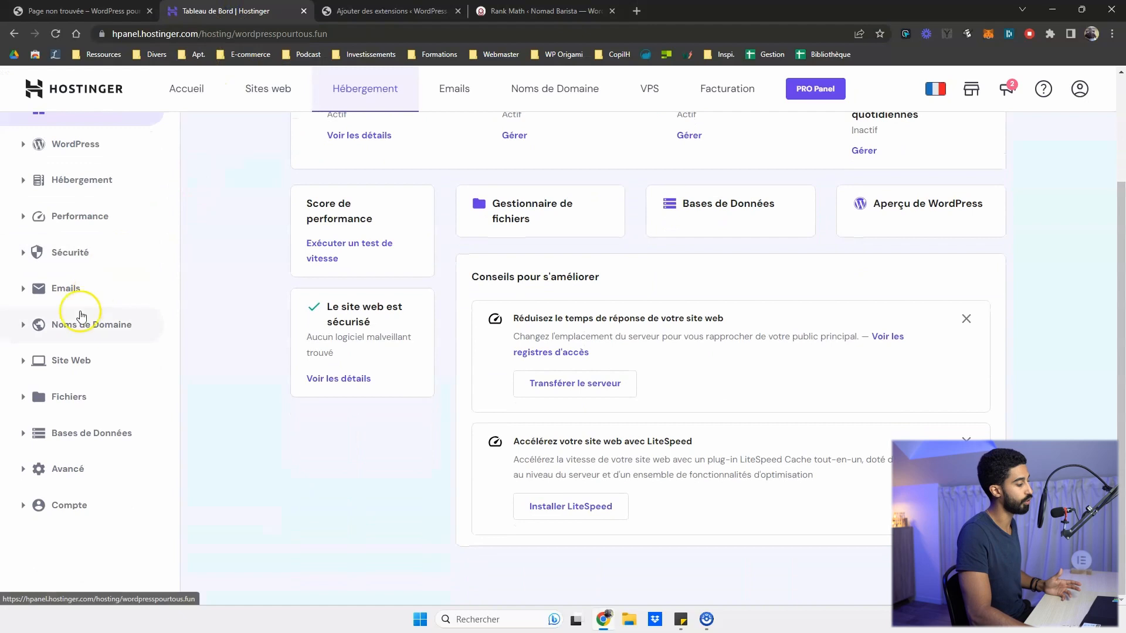
left_click(56, 391)
left_click(55, 328)
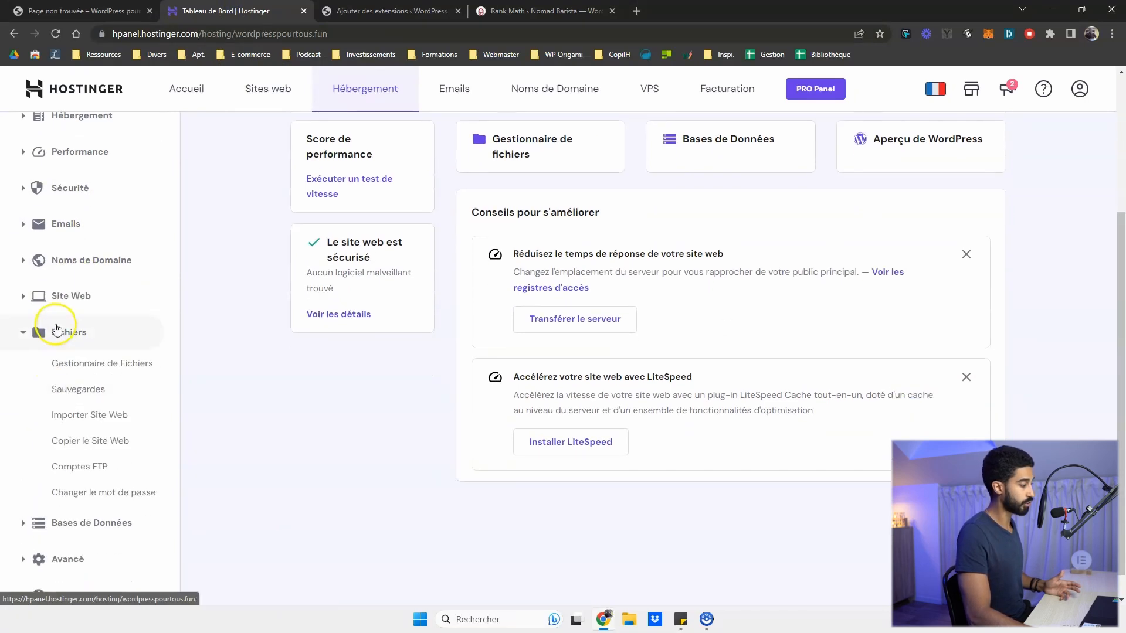
left_click(58, 324)
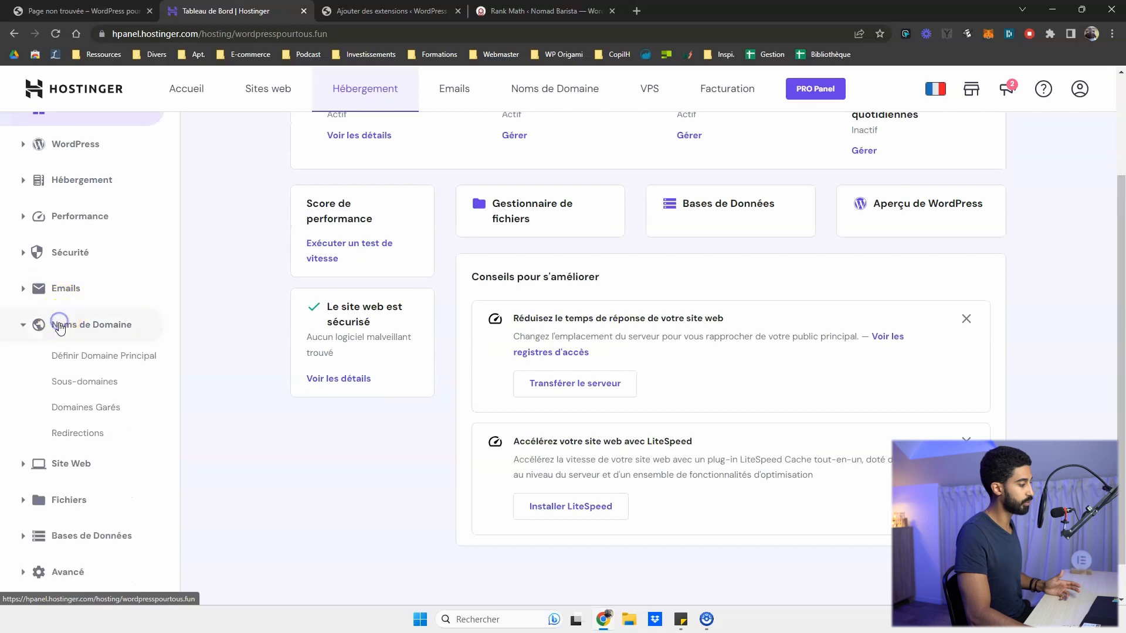
left_click(82, 434)
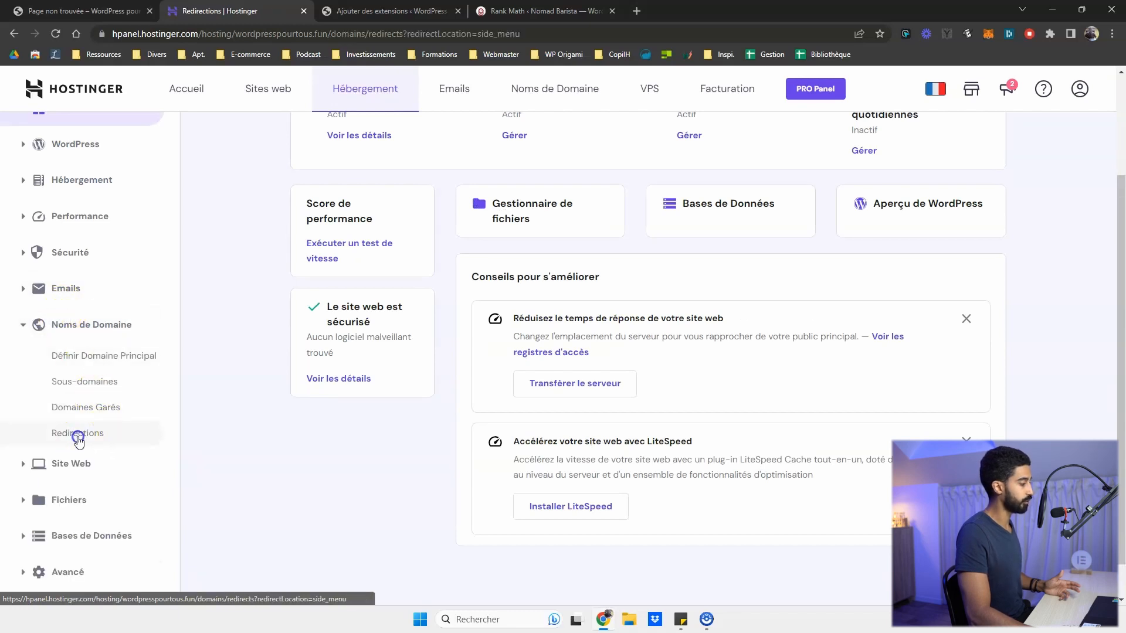
scroll(297, 258, "down", 1)
scroll(377, 214, "up", 1)
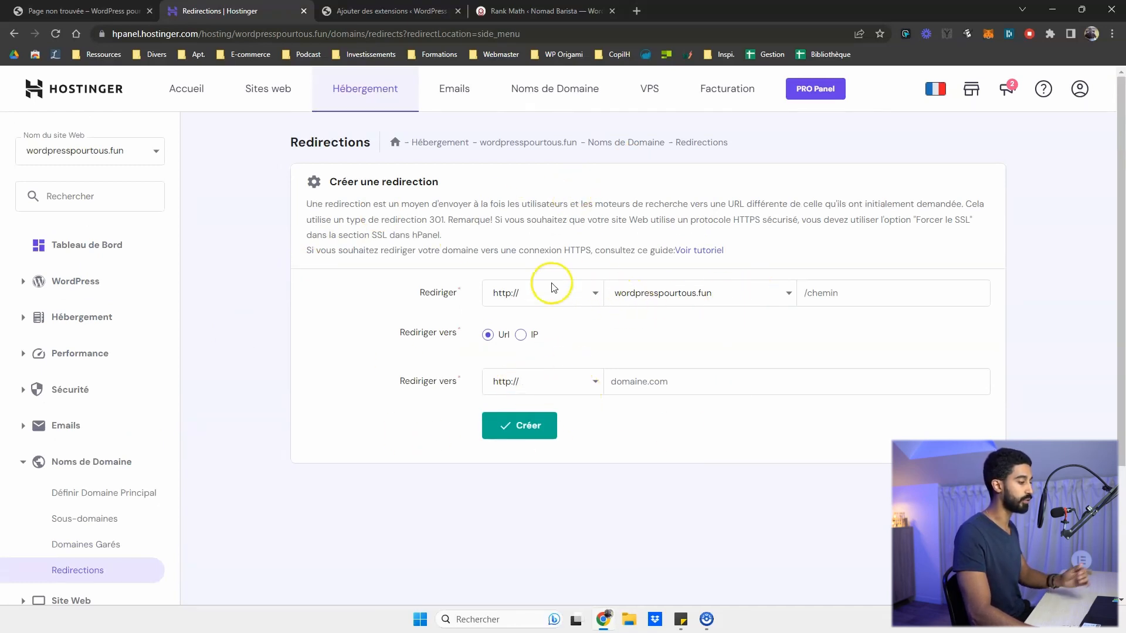
left_click(831, 292)
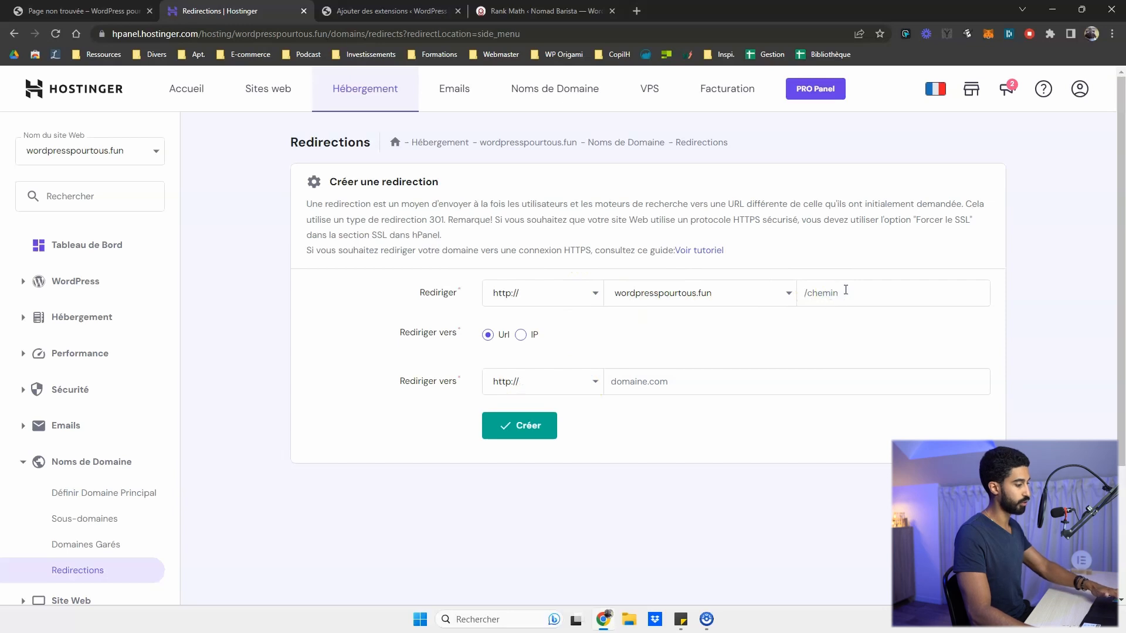
key("ctrl+v")
left_click_drag(930, 293, 780, 295)
key("BackSpace")
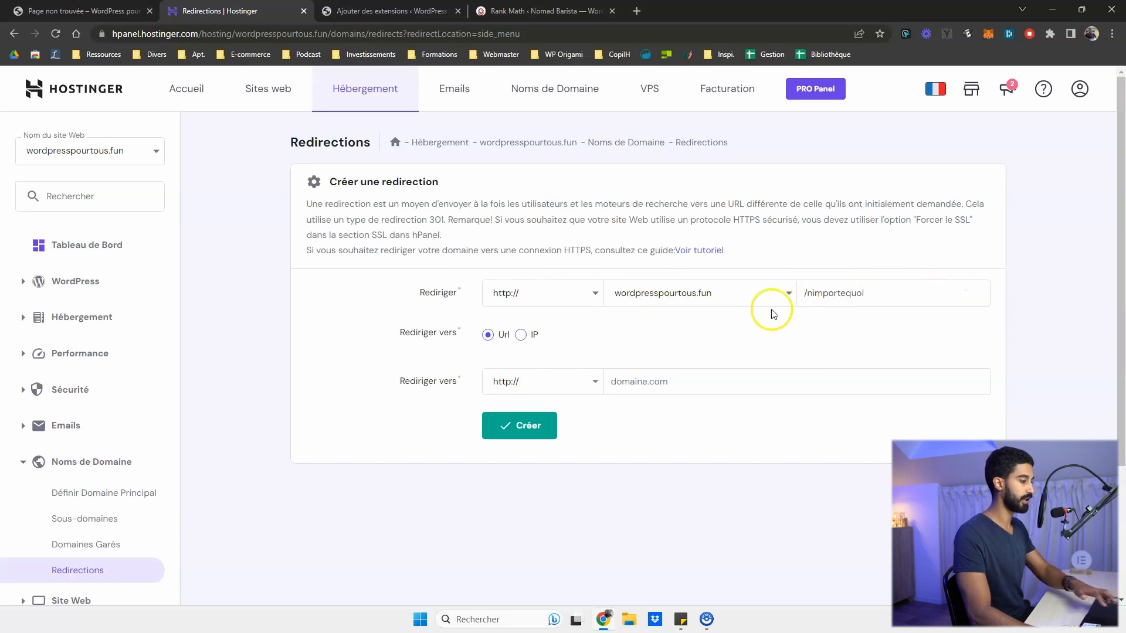
left_click(563, 289)
left_click(518, 323)
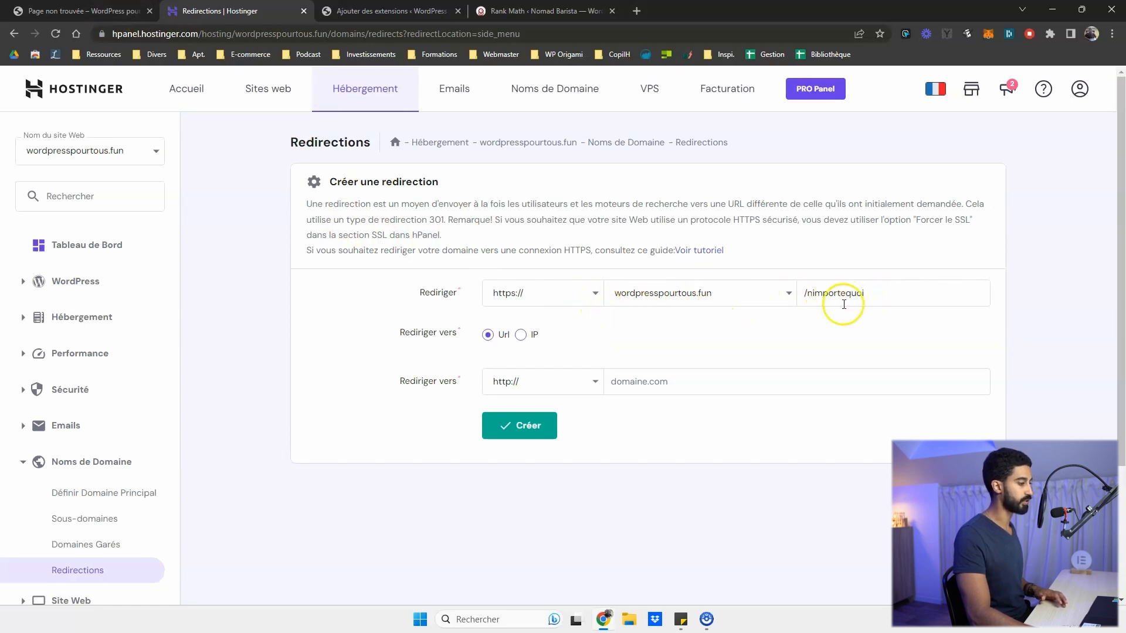
left_click(540, 379)
left_click(529, 410)
left_click(634, 382)
key("ctrl+v")
left_click_drag(742, 382, 857, 385)
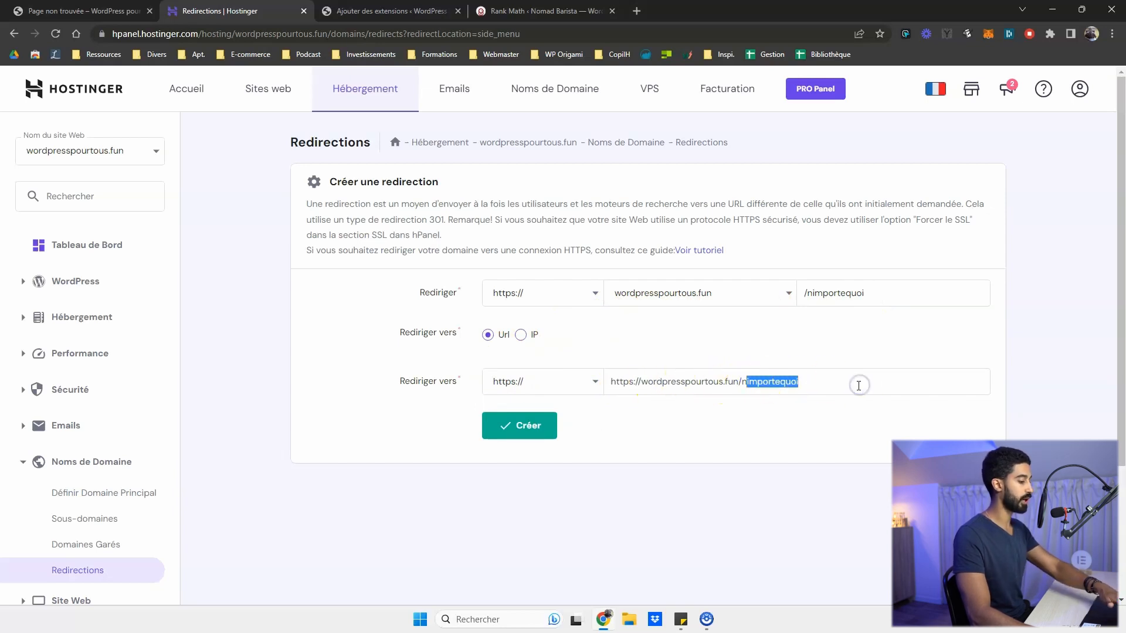
key("BackSpace")
left_click(691, 424)
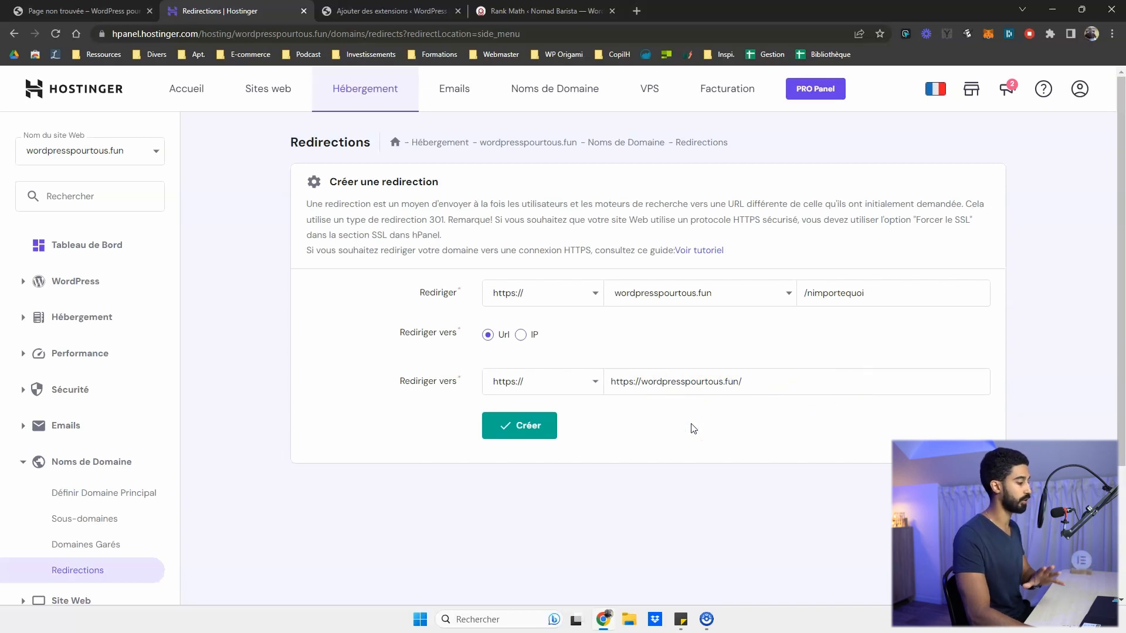
left_click(543, 431)
scroll(463, 407, "down", 3)
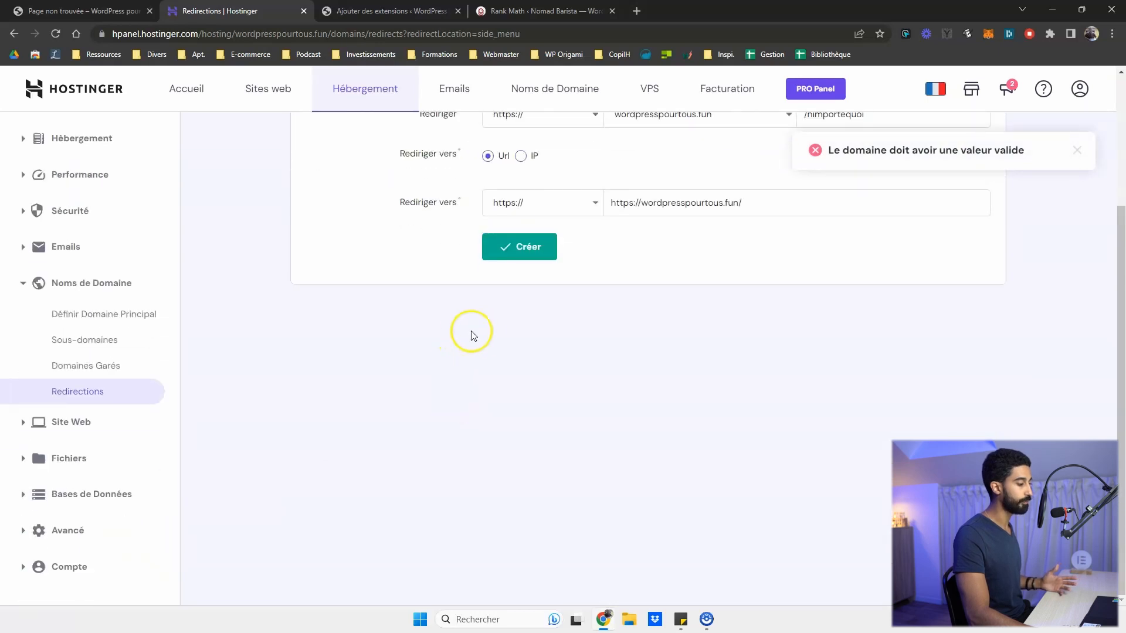
scroll(506, 337, "up", 2)
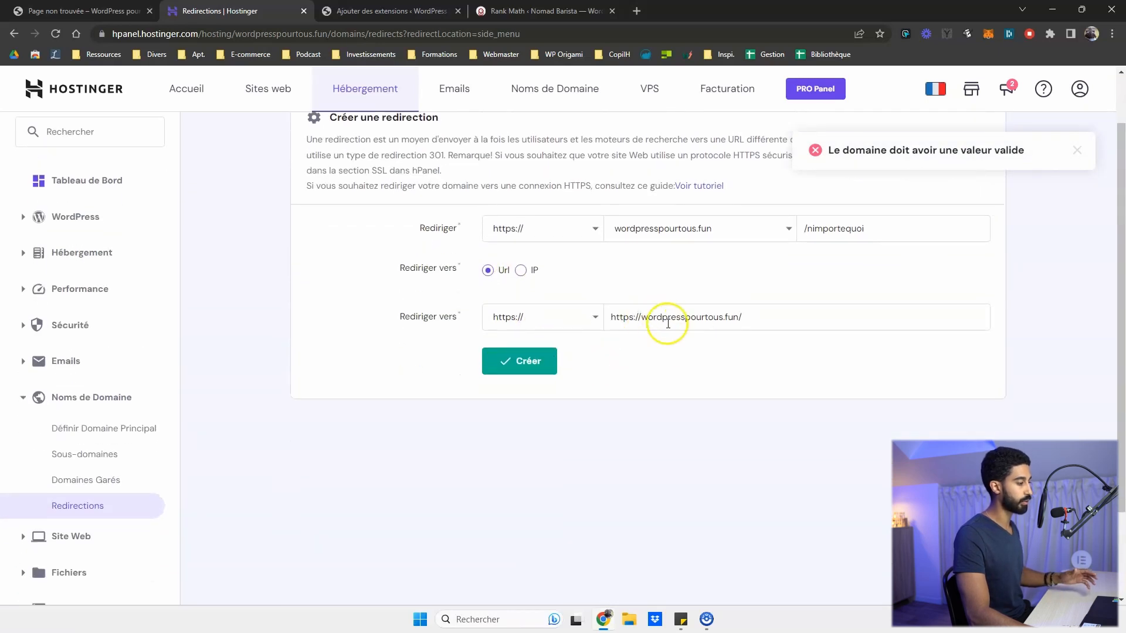
left_click_drag(609, 317, 780, 311)
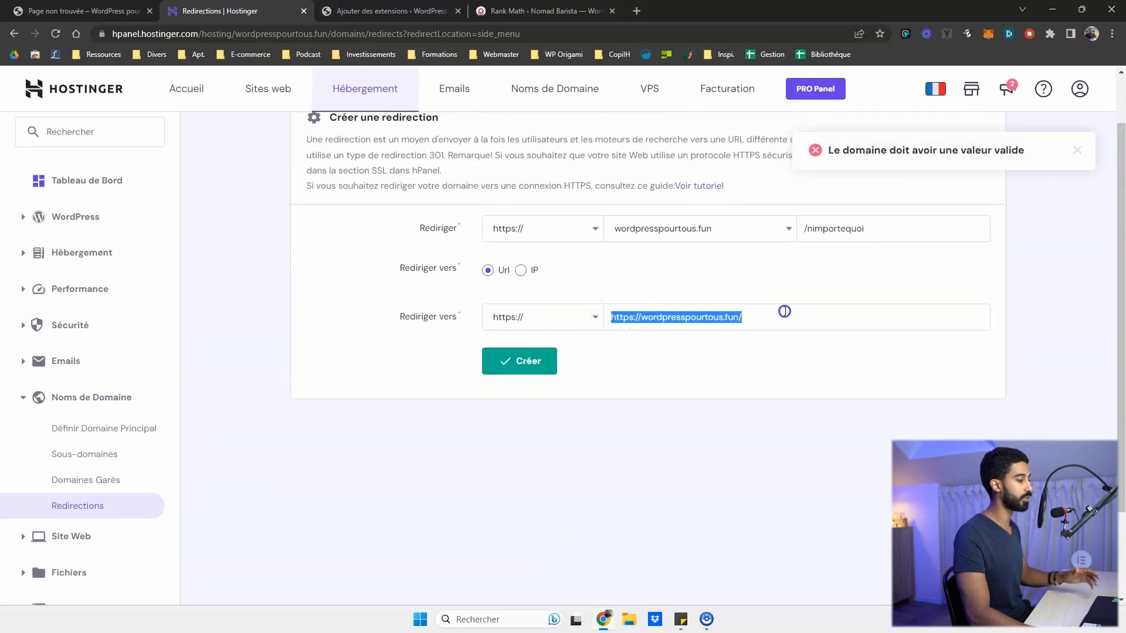
left_click(711, 316)
left_click_drag(641, 318, 577, 327)
key("BackSpace")
left_click(528, 362)
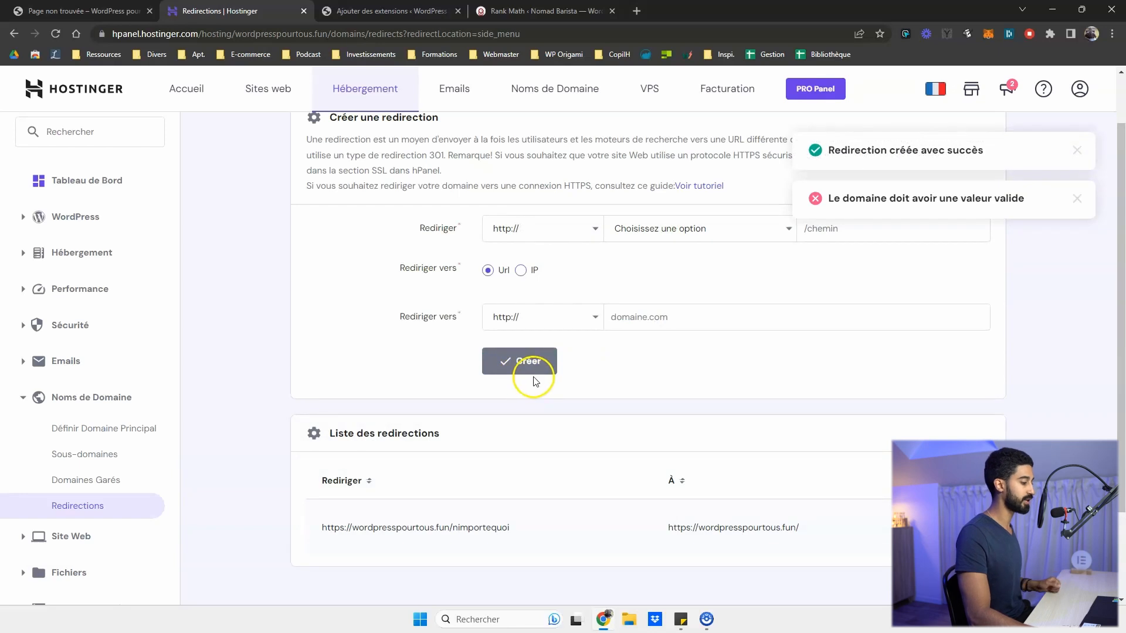
Reload the /nimportequoi address on the site to test the redirection.
scroll(528, 378, "up", 2)
left_click(82, 10)
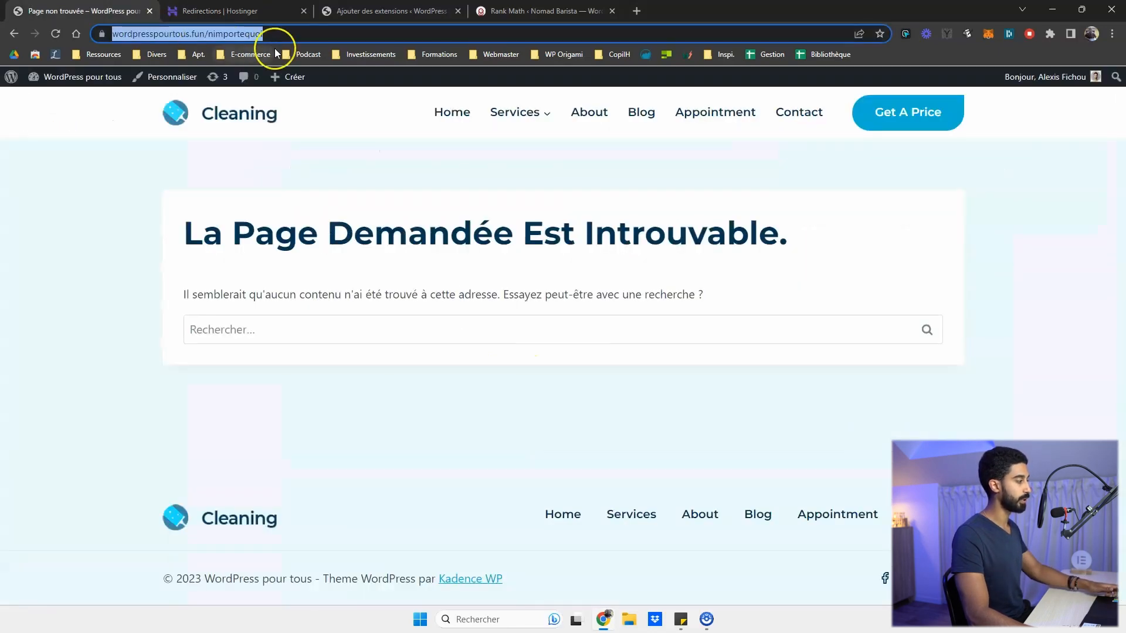
key("Return")
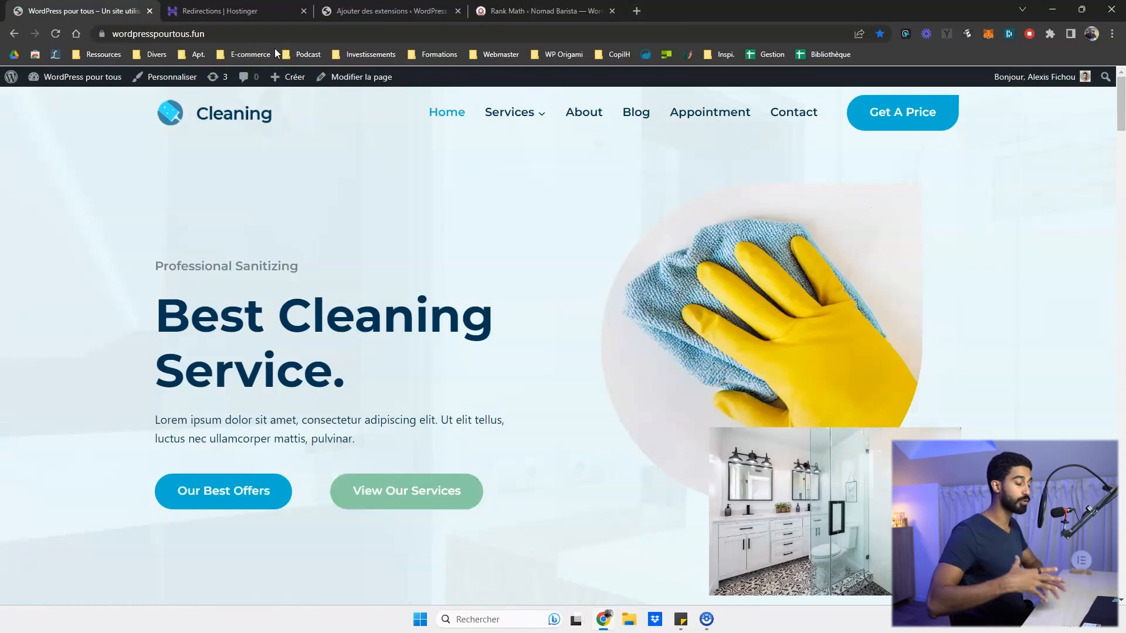
Install and activate the Redirection plugin, the first result in the WordPress plugin search.
left_click(390, 10)
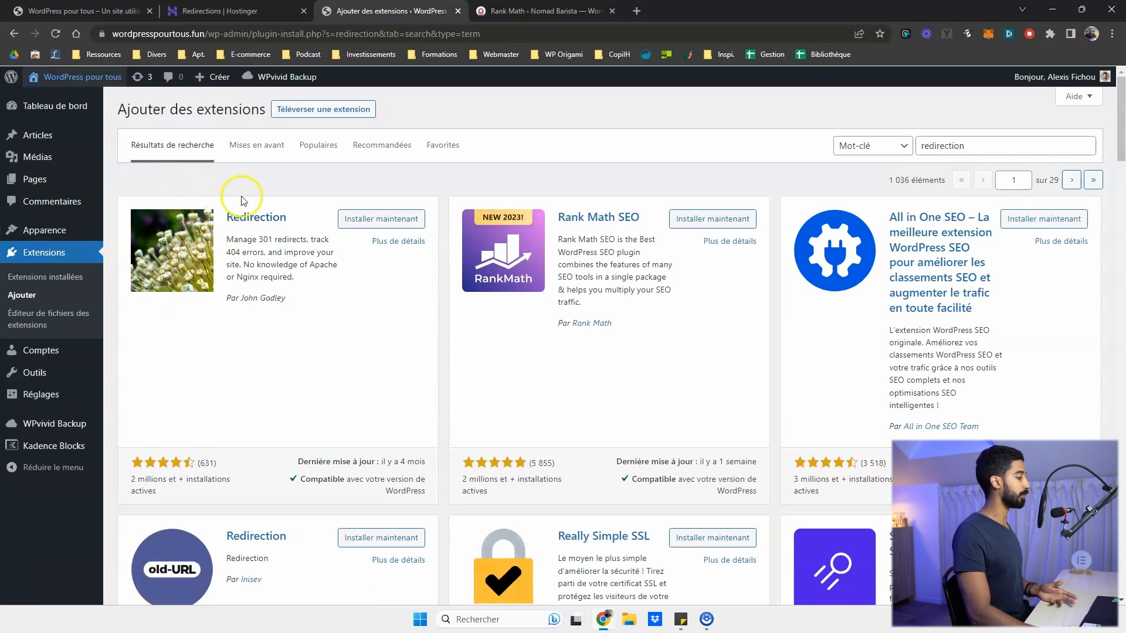
left_click(365, 219)
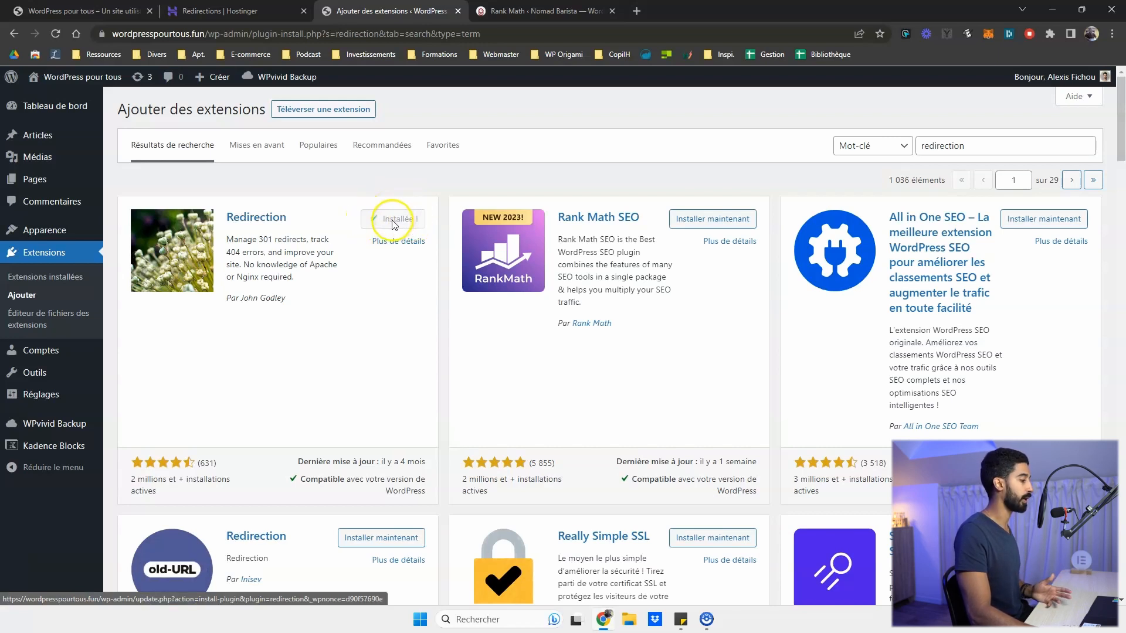
left_click(413, 222)
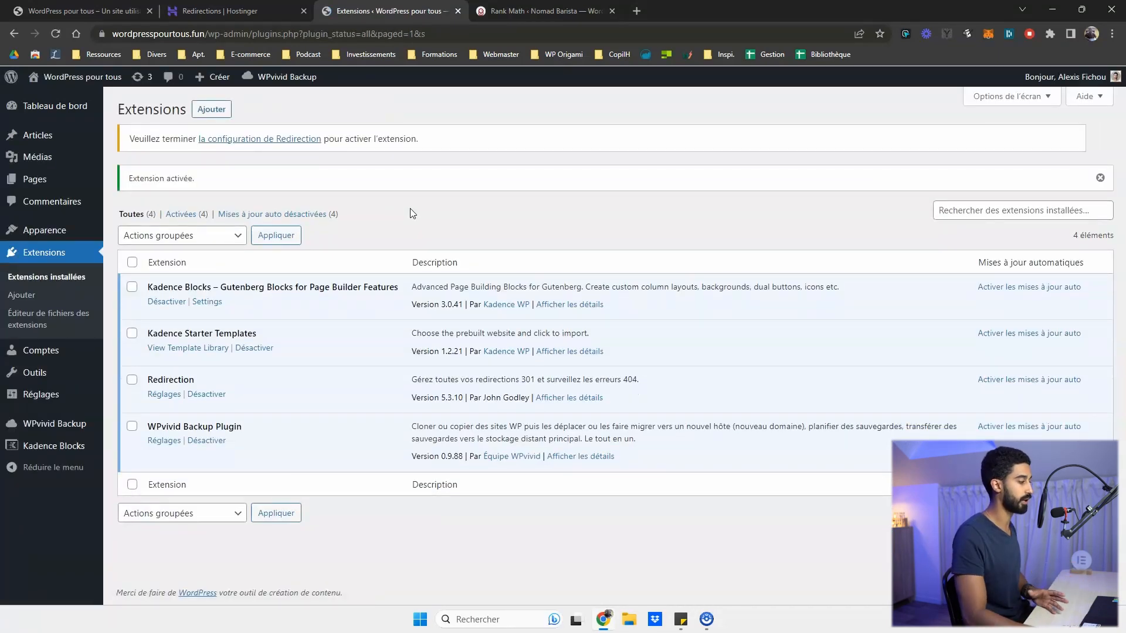
Open the Redirection plugin's page in the WordPress admin and start its setup.
mouse_move(87, 404)
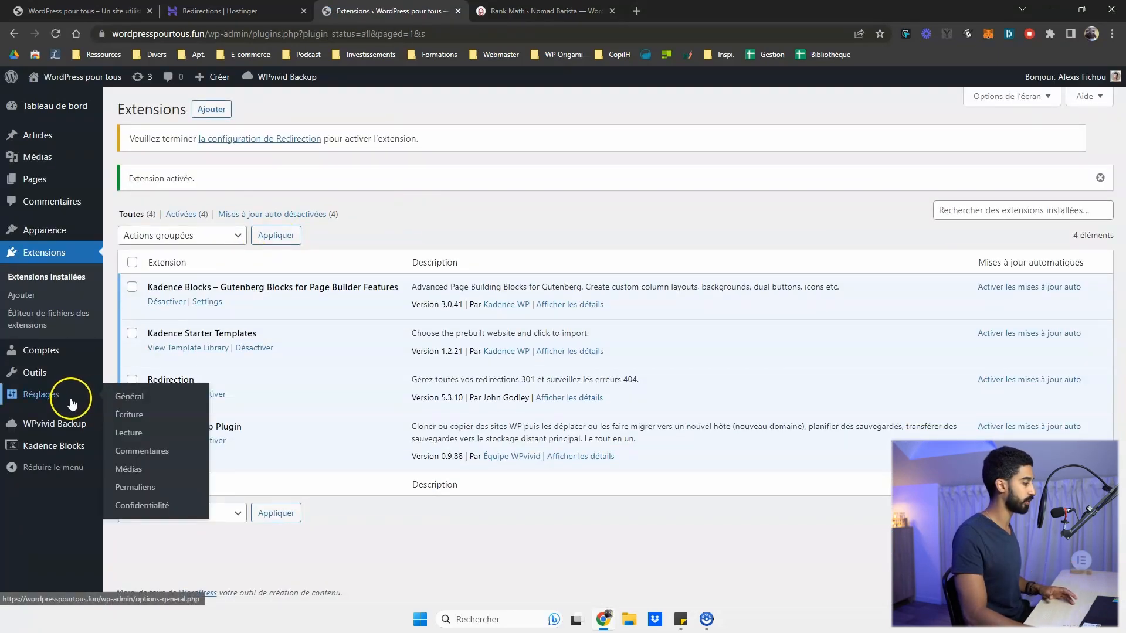
mouse_move(88, 374)
left_click(148, 485)
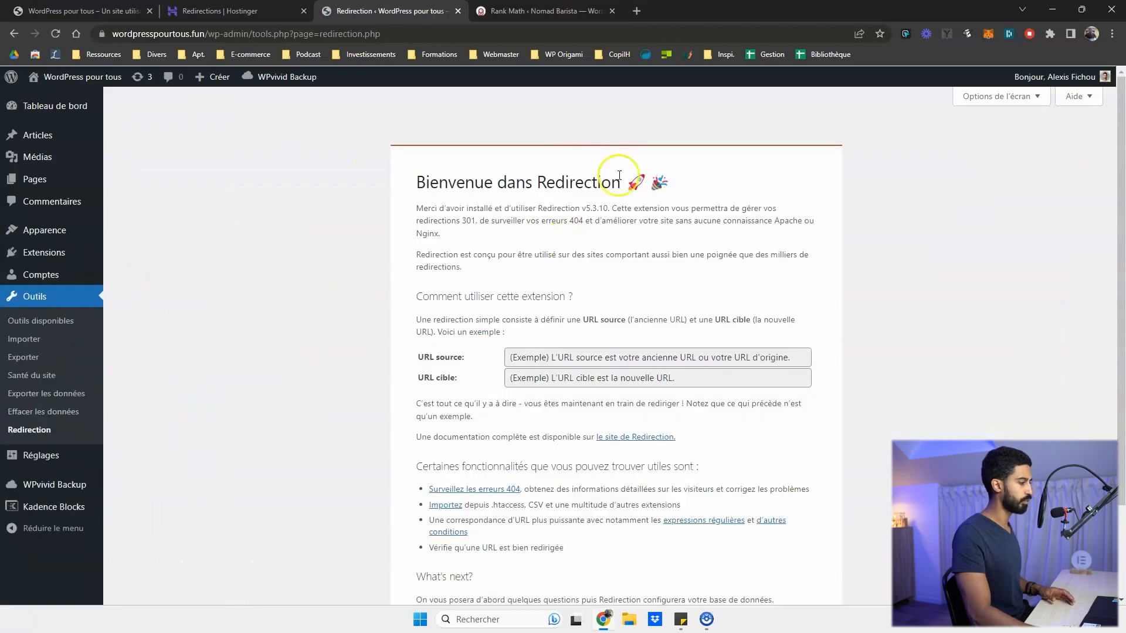
scroll(537, 410, "down", 3)
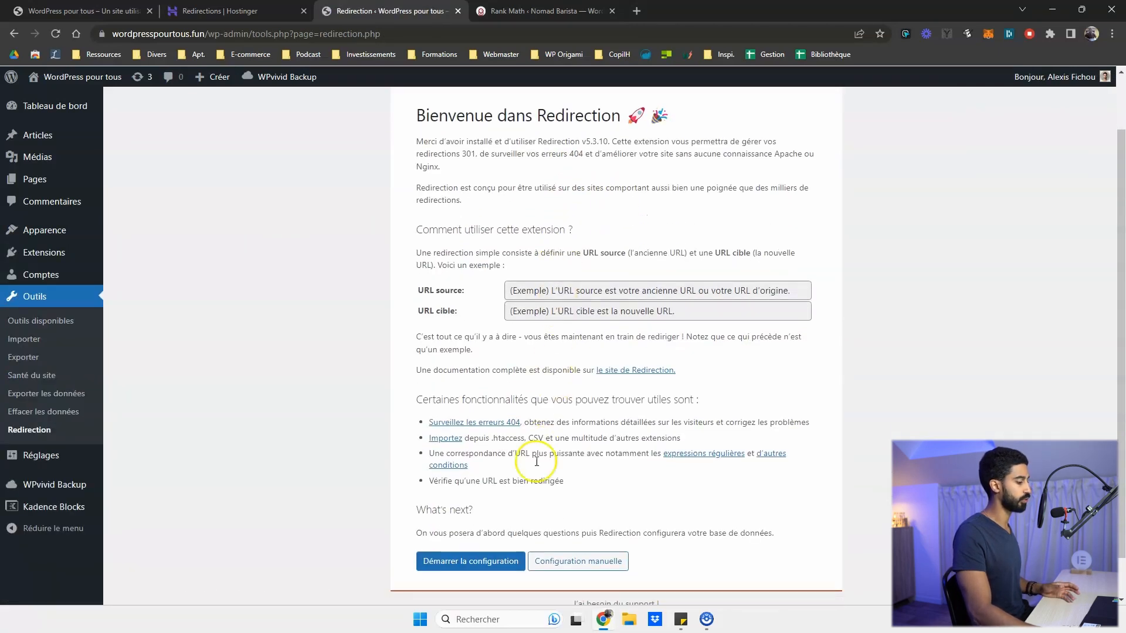
left_click(471, 513)
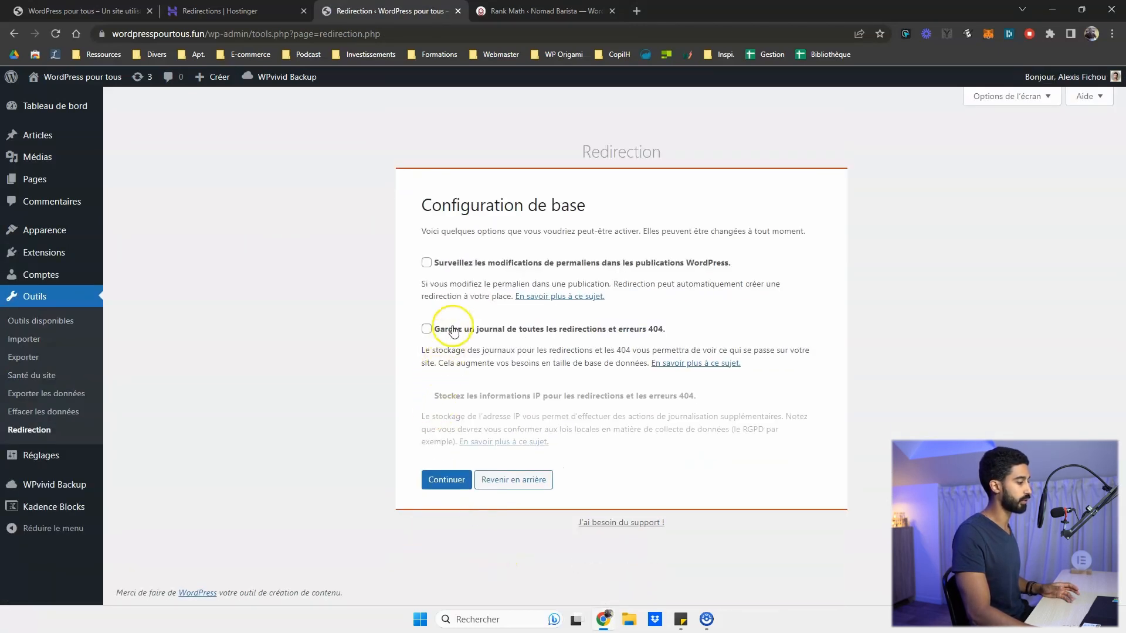
Enable monitoring of permalink changes in WordPress posts, leaving the log of redirections and 404 errors disabled.
left_click(427, 262)
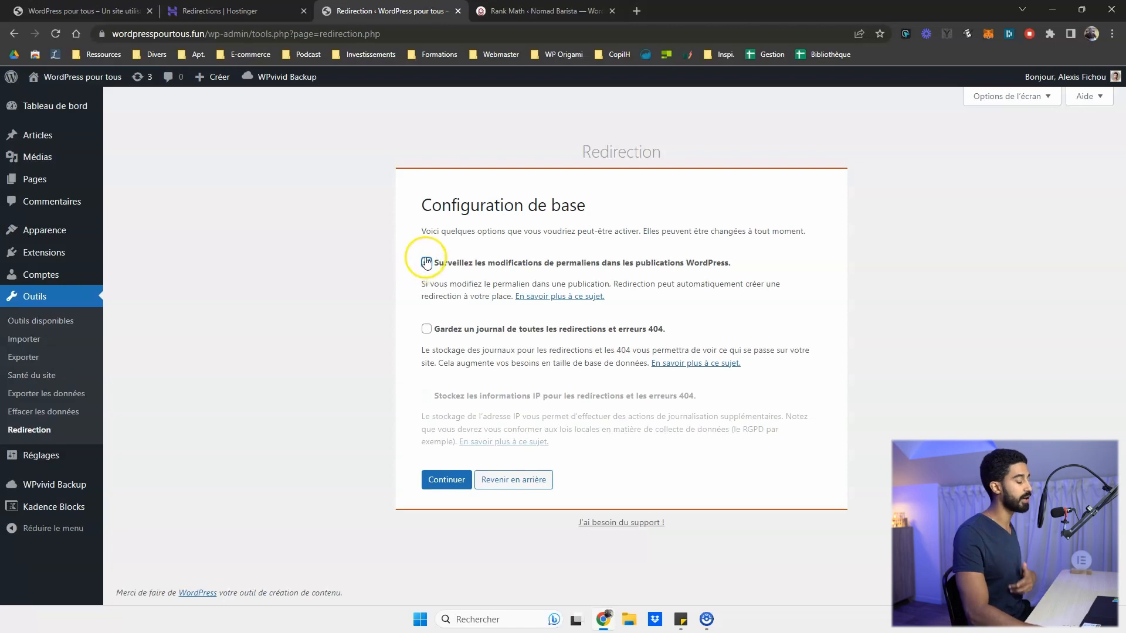
left_click(444, 241)
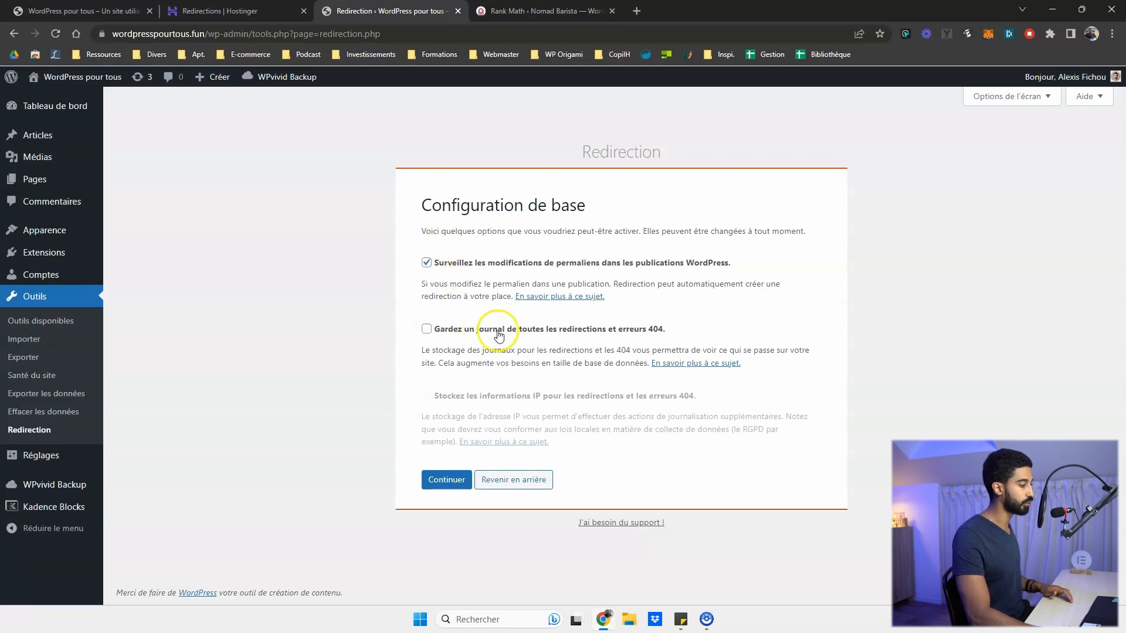
left_click(515, 332)
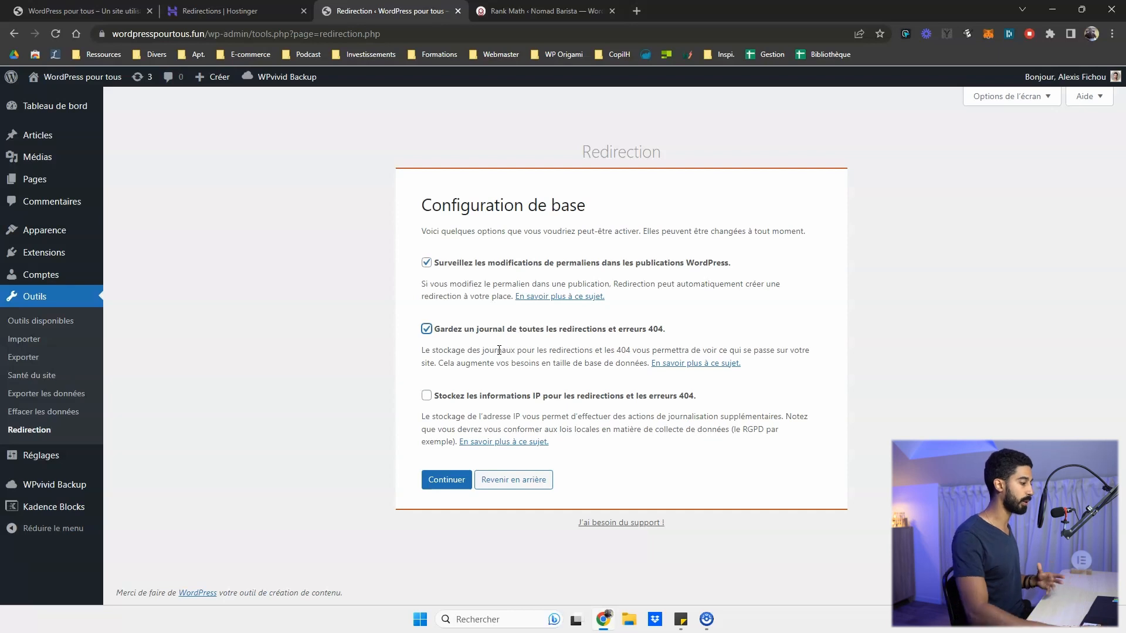
left_click(495, 329)
left_click(457, 316)
left_click(454, 335)
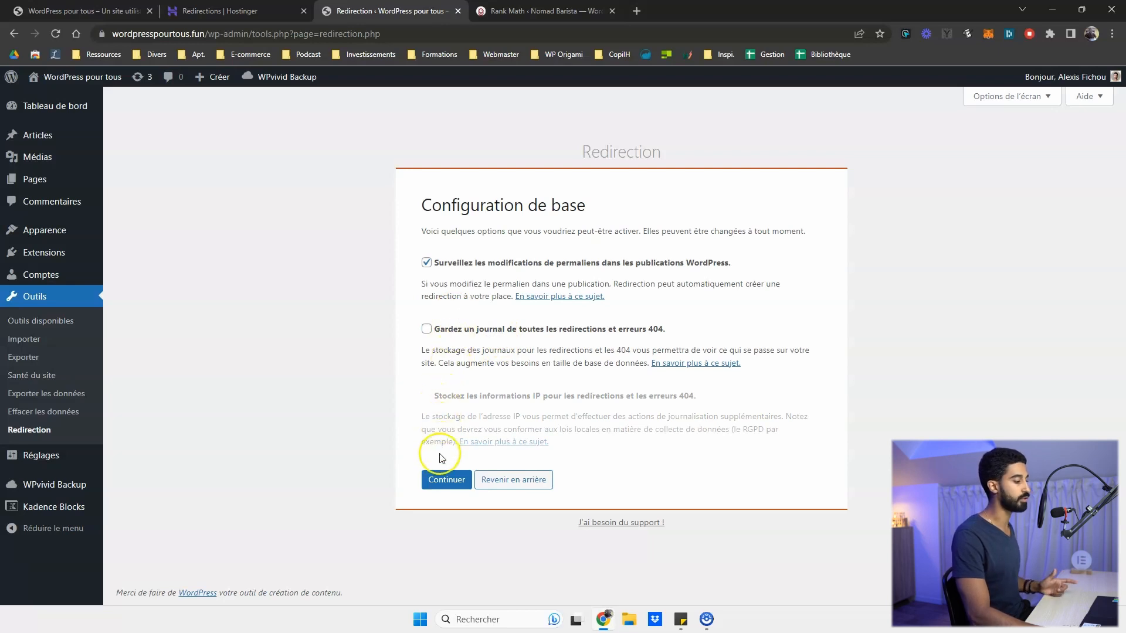
Continue past the basic configuration and complete the Redirection plugin's setup from the REST API stage.
left_click(448, 489)
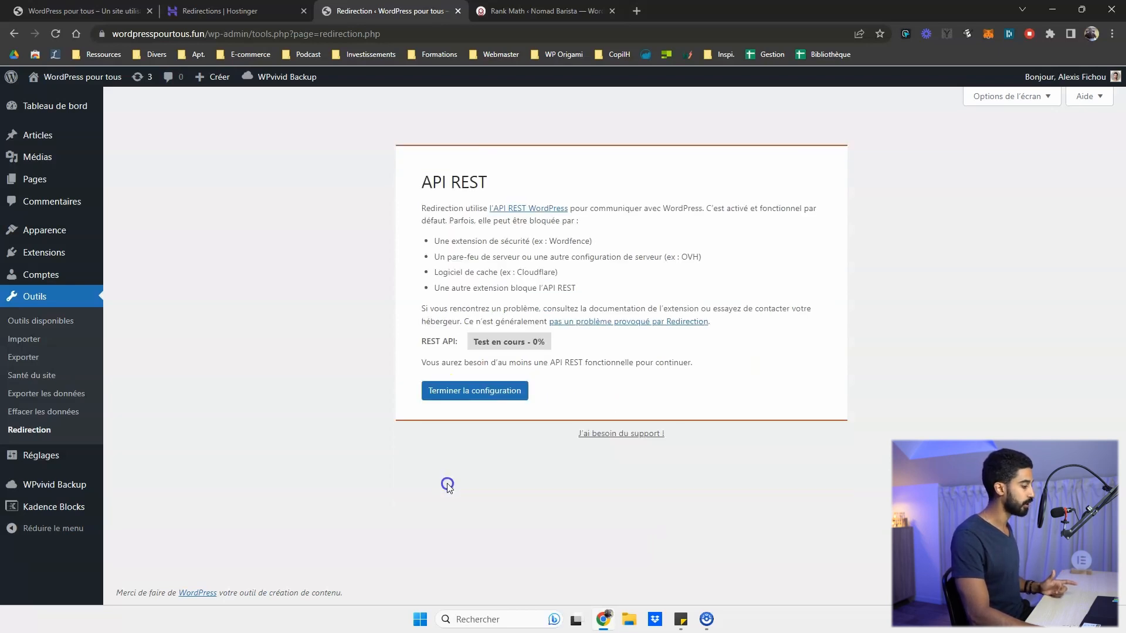
left_click(486, 388)
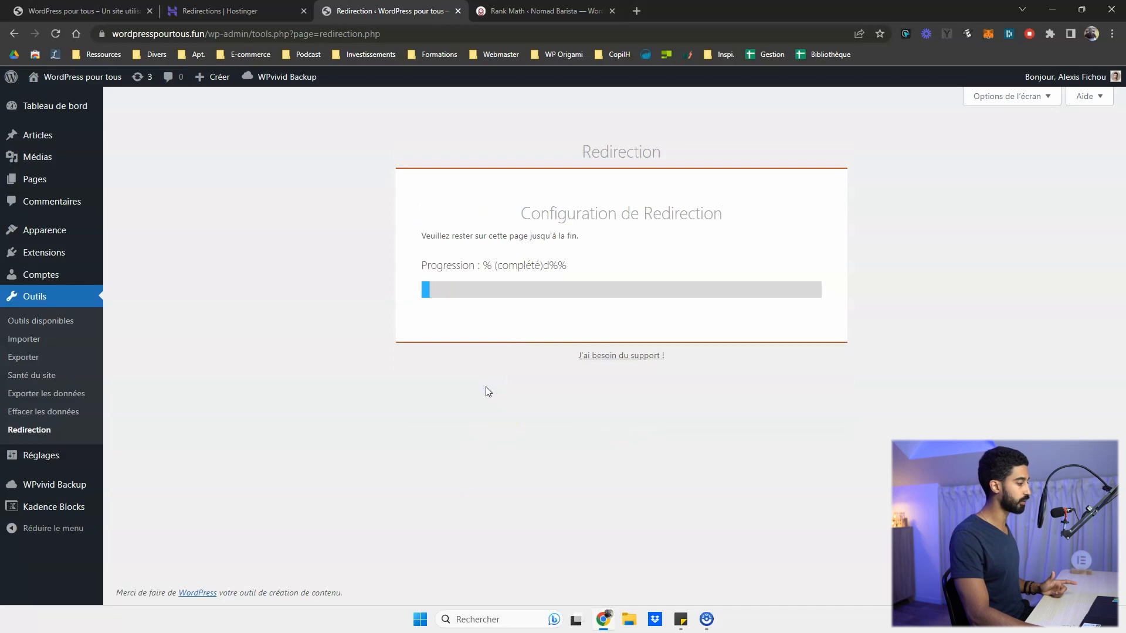
left_click(449, 346)
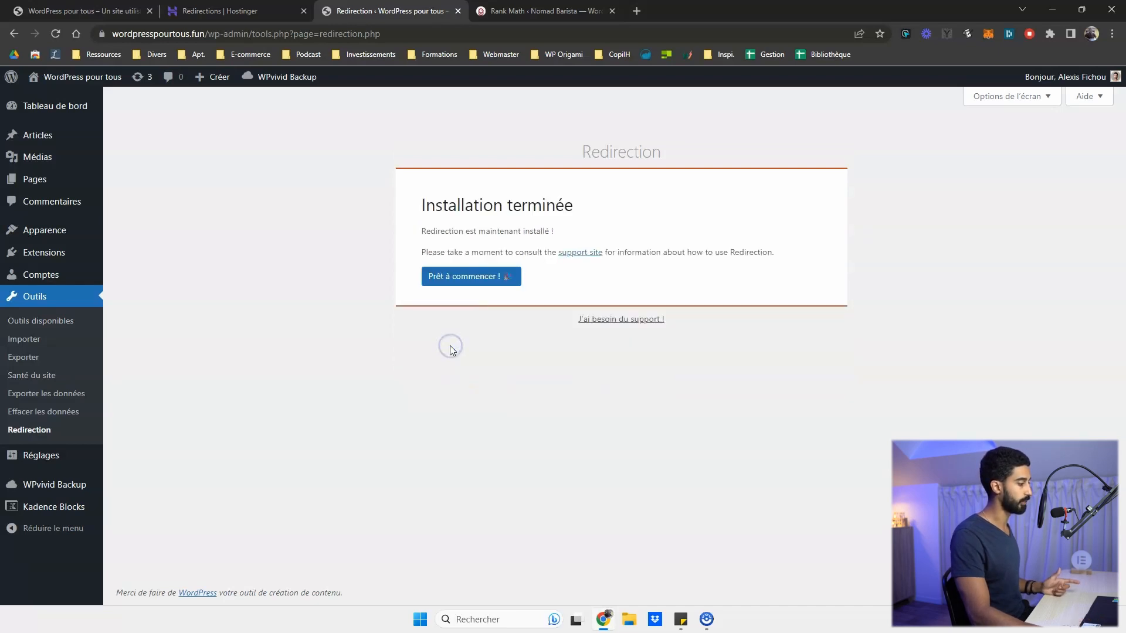
Finish the Redirection plugin's installation and open the form for adding a redirection.
left_click(467, 282)
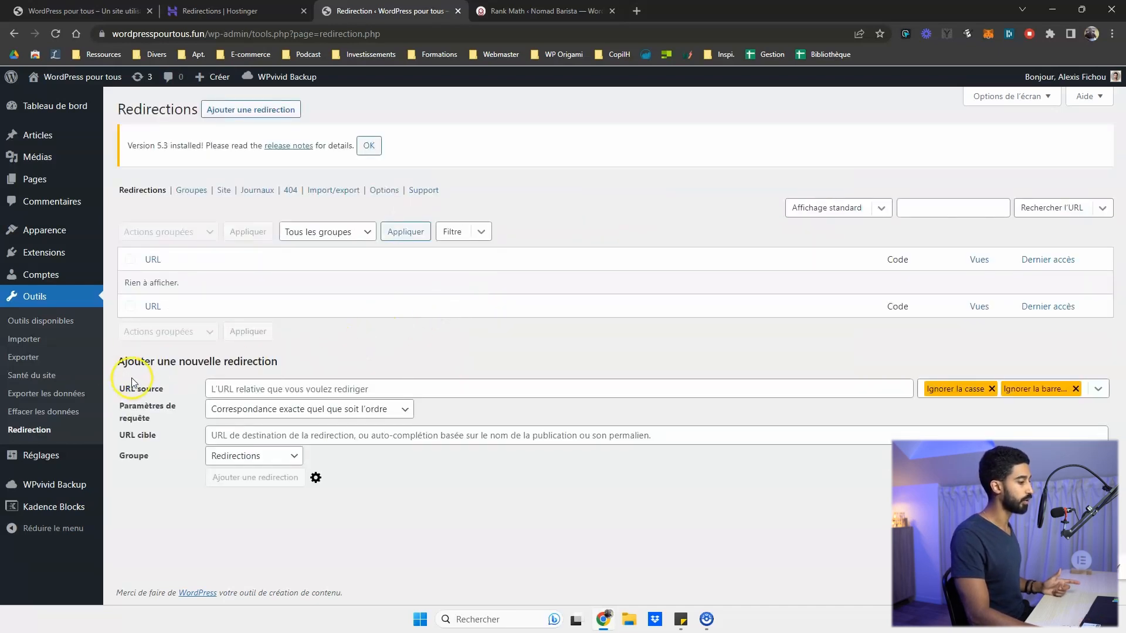
left_click(36, 431)
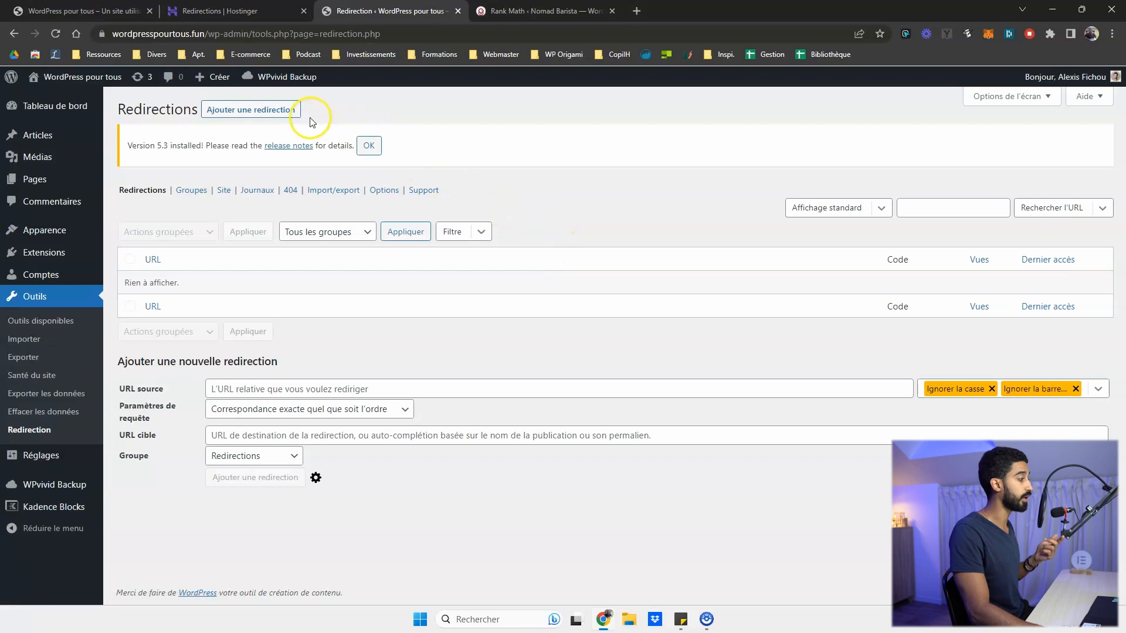
left_click(251, 112)
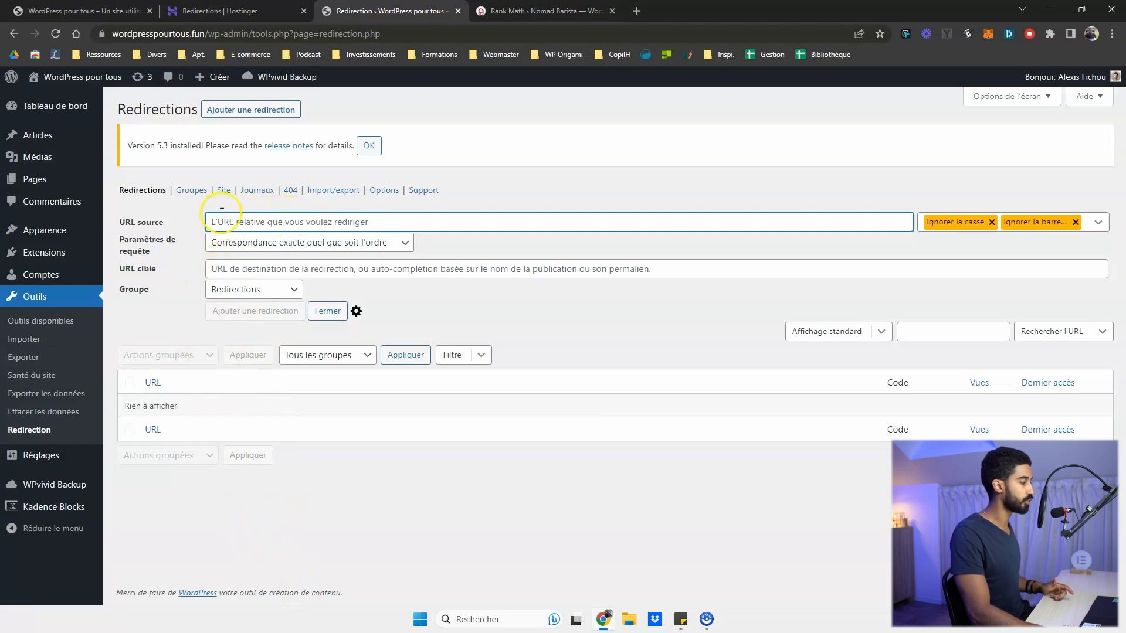
type("https://wordpresspourtous.fun/test123")
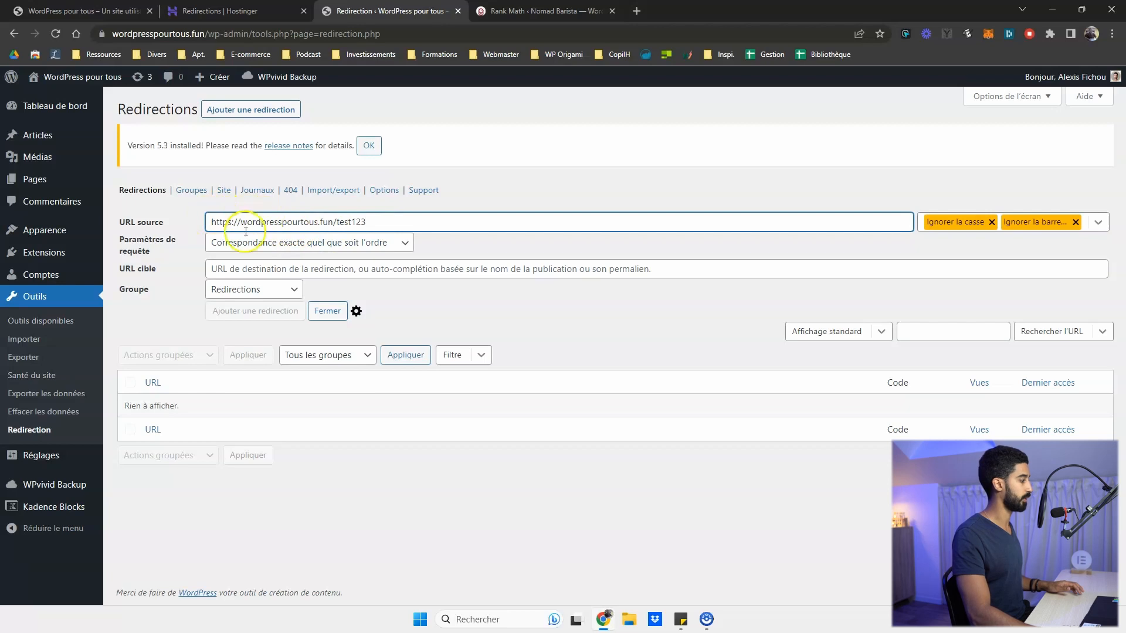
left_click(437, 245)
left_click(261, 268)
type("https://wordpresspourtous.fun/")
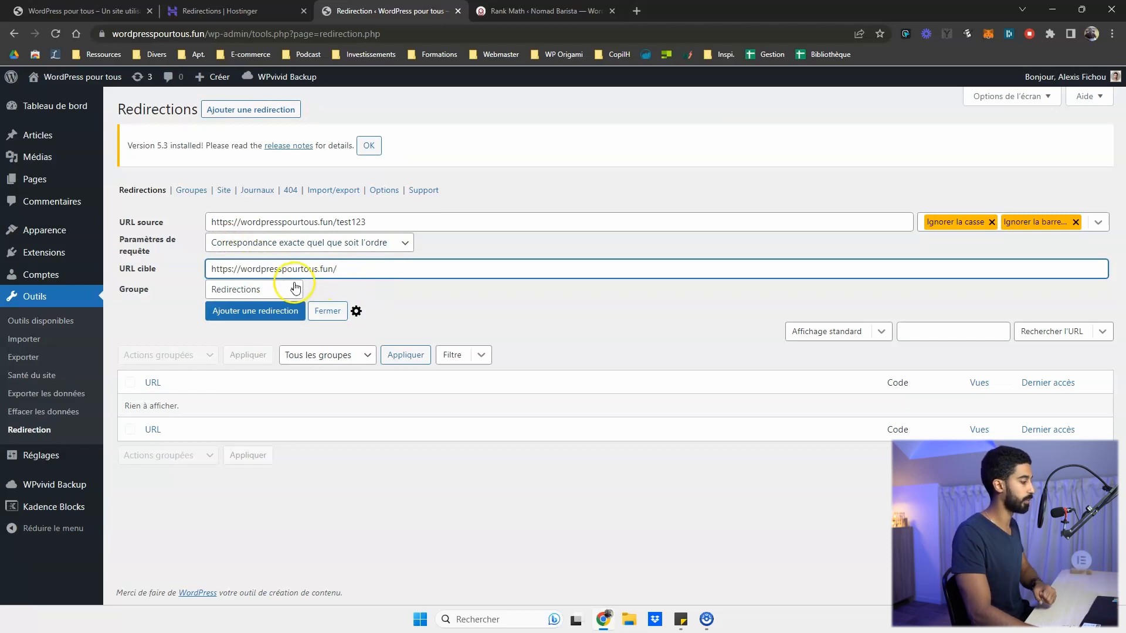
left_click(262, 290)
left_click(247, 318)
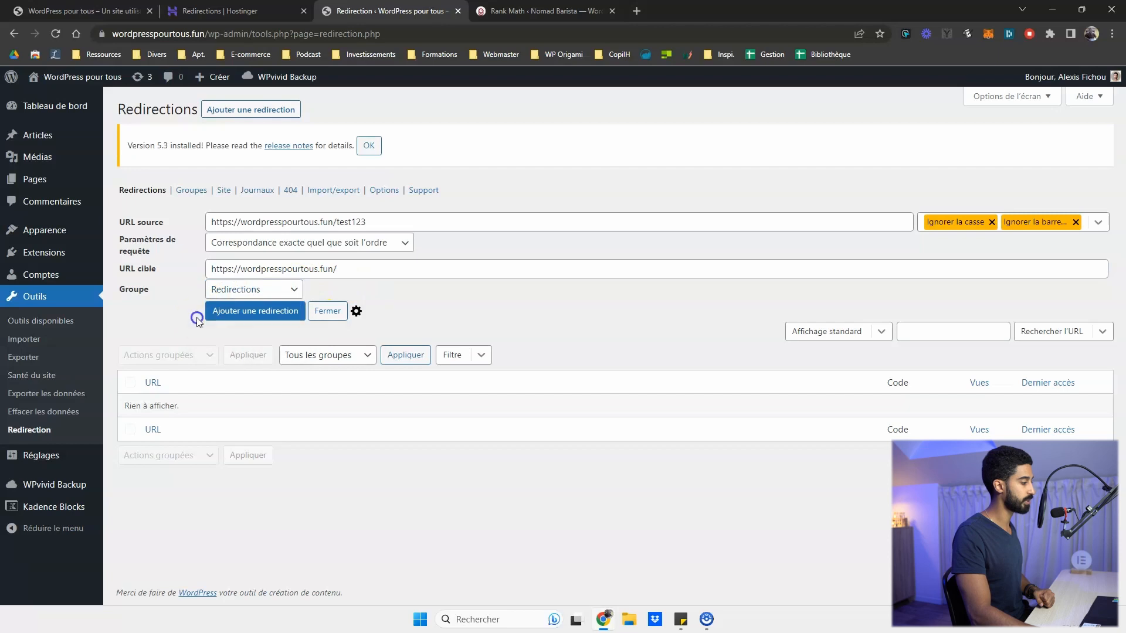
left_click(258, 316)
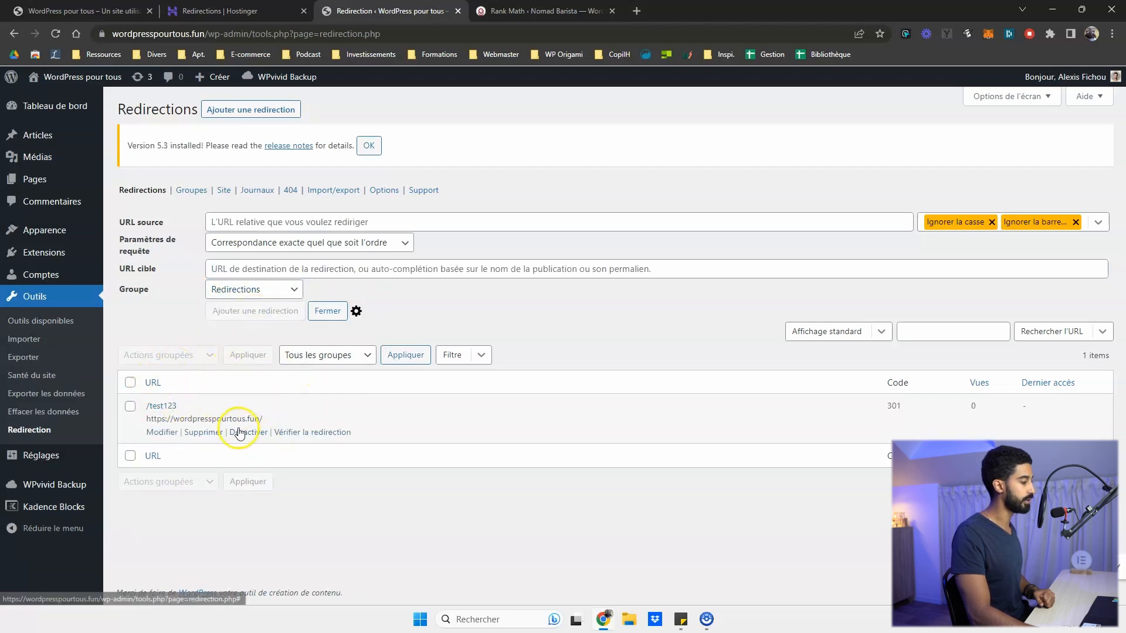
Run the plugin's redirection check on the /test123 entry and close its result.
mouse_move(291, 434)
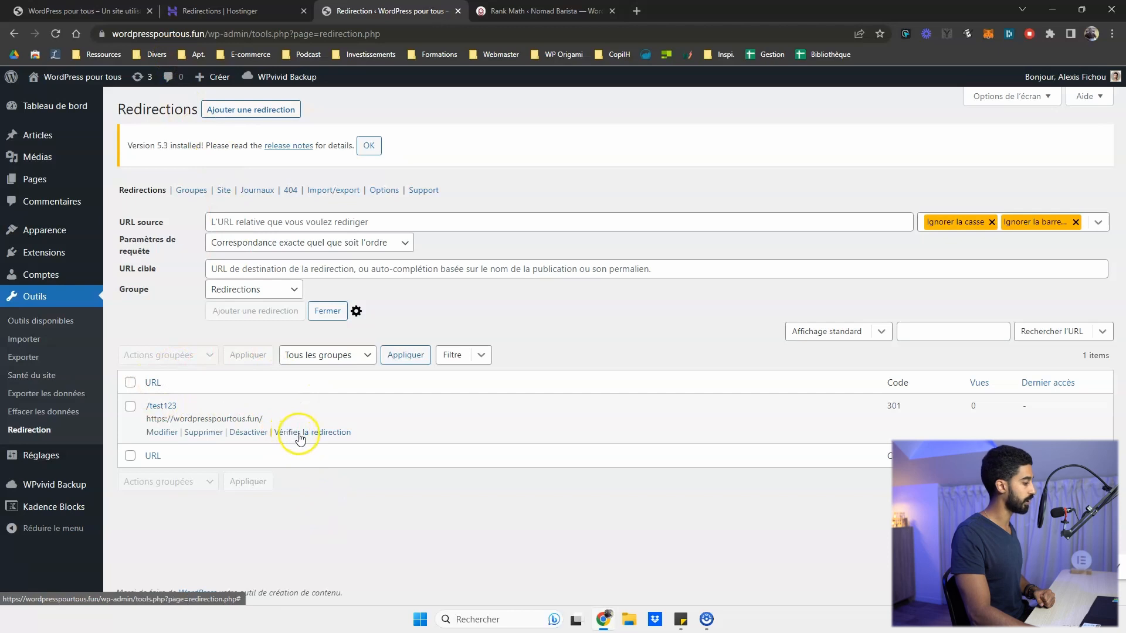
left_click(313, 433)
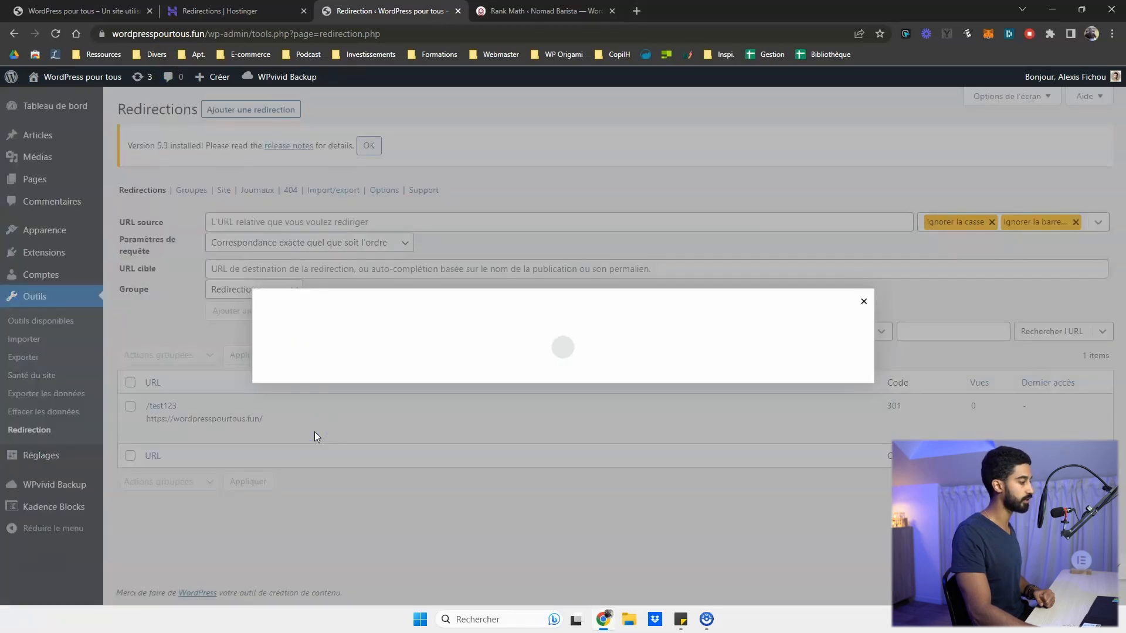
left_click(866, 240)
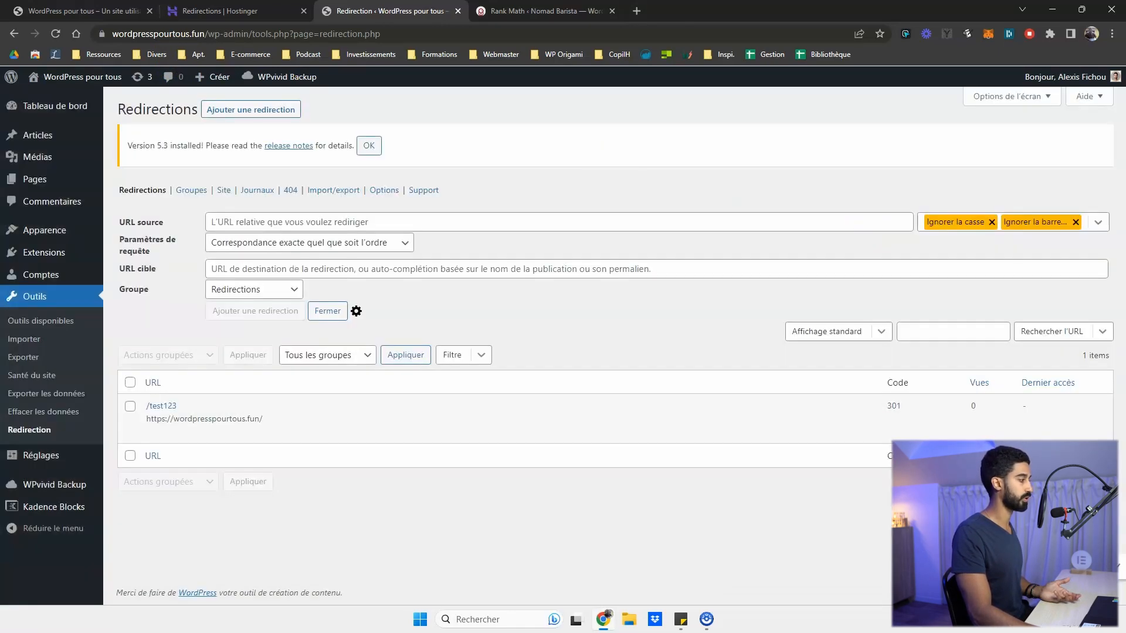
left_click(118, 11)
left_click(214, 35)
left_click(264, 35)
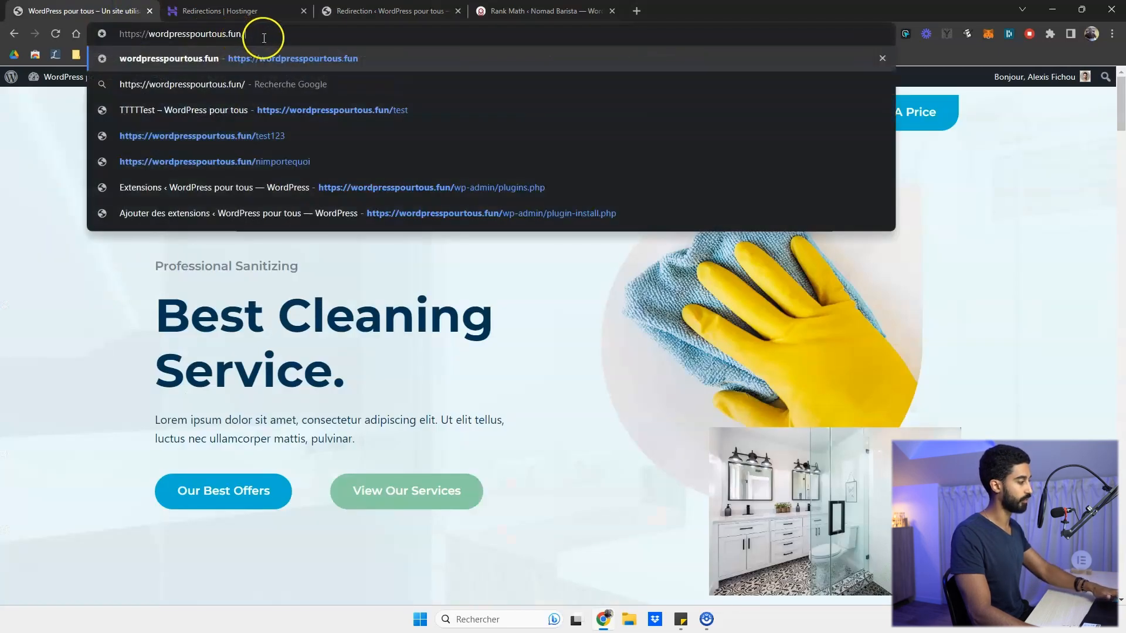
type("test123")
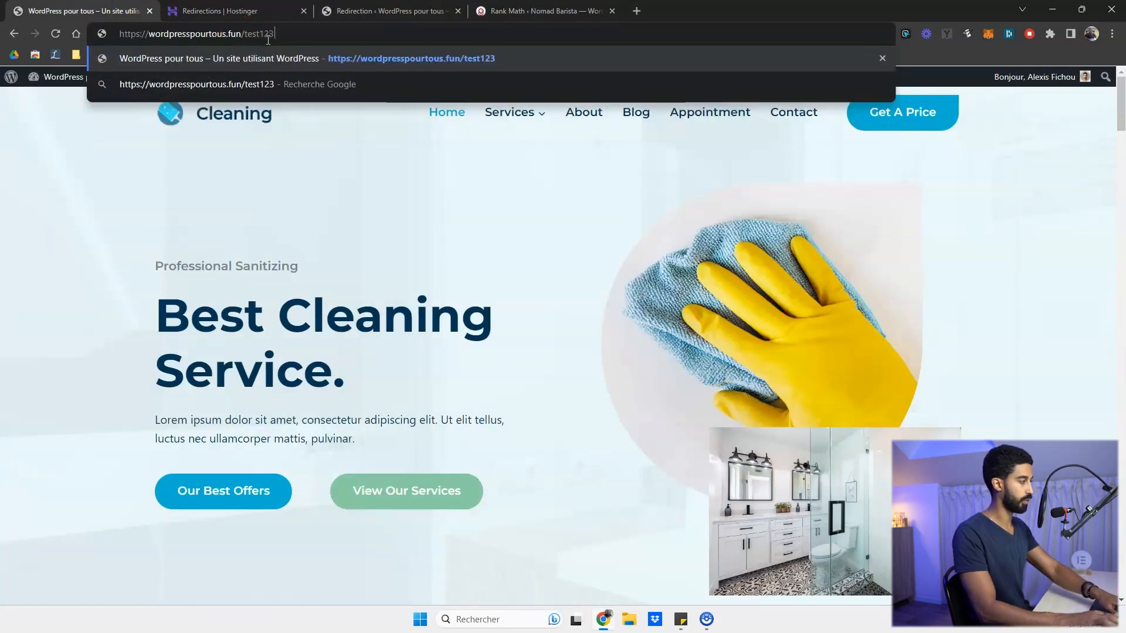
key("Return")
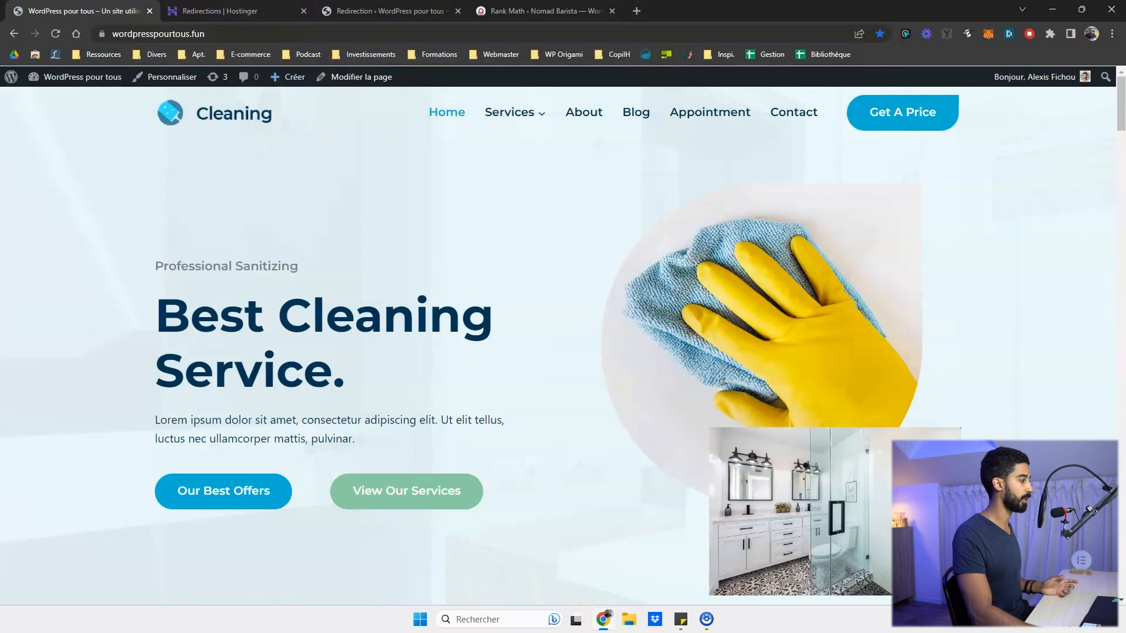
left_click(384, 11)
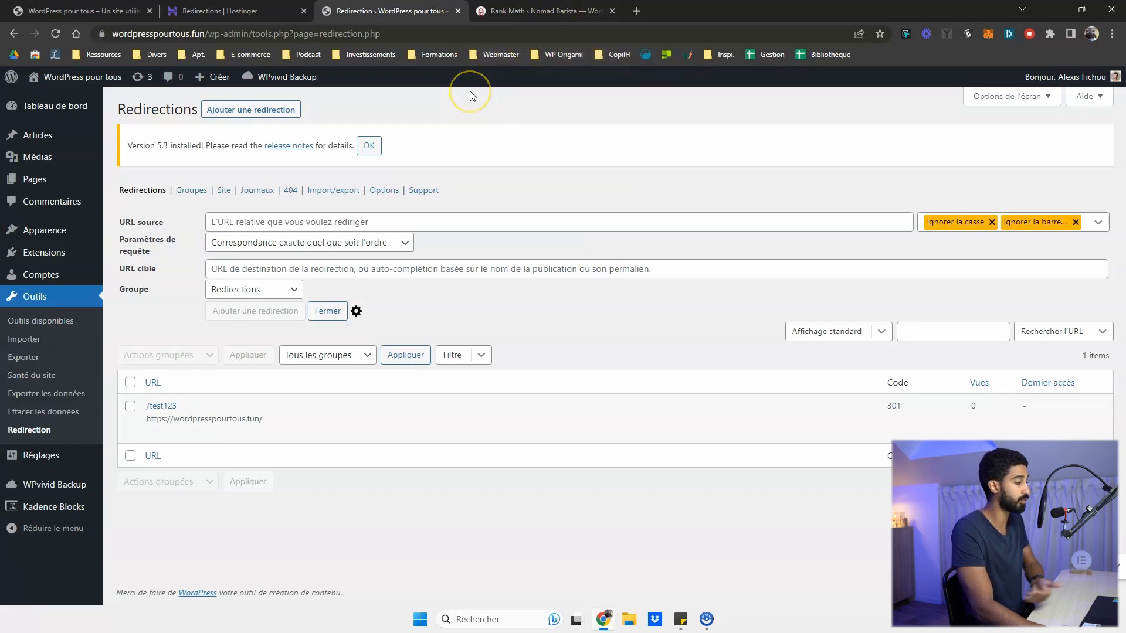
Switch to the Nomad Barista site's Rank Math SEO dashboard and look over its modules.
left_click(495, 13)
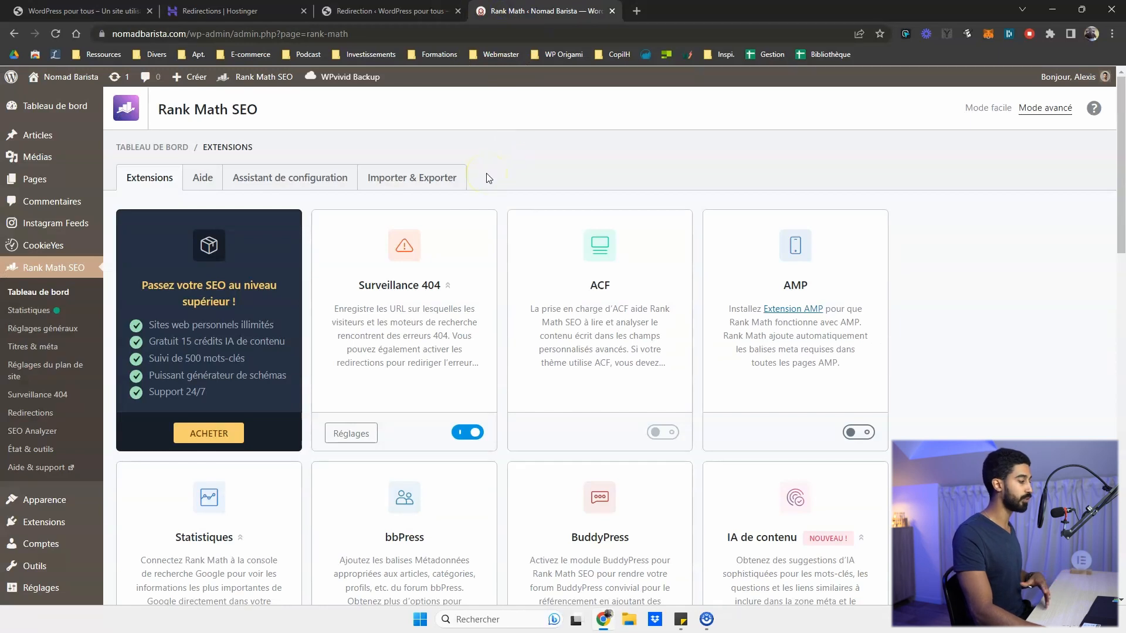
scroll(485, 177, "down", 1)
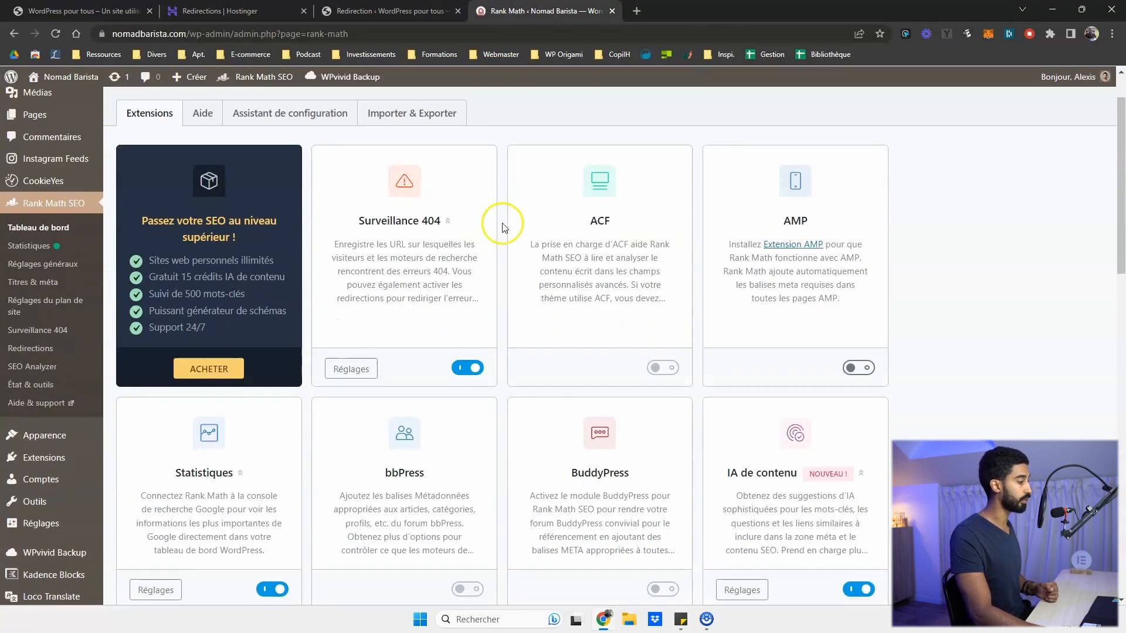
scroll(510, 208, "up", 1)
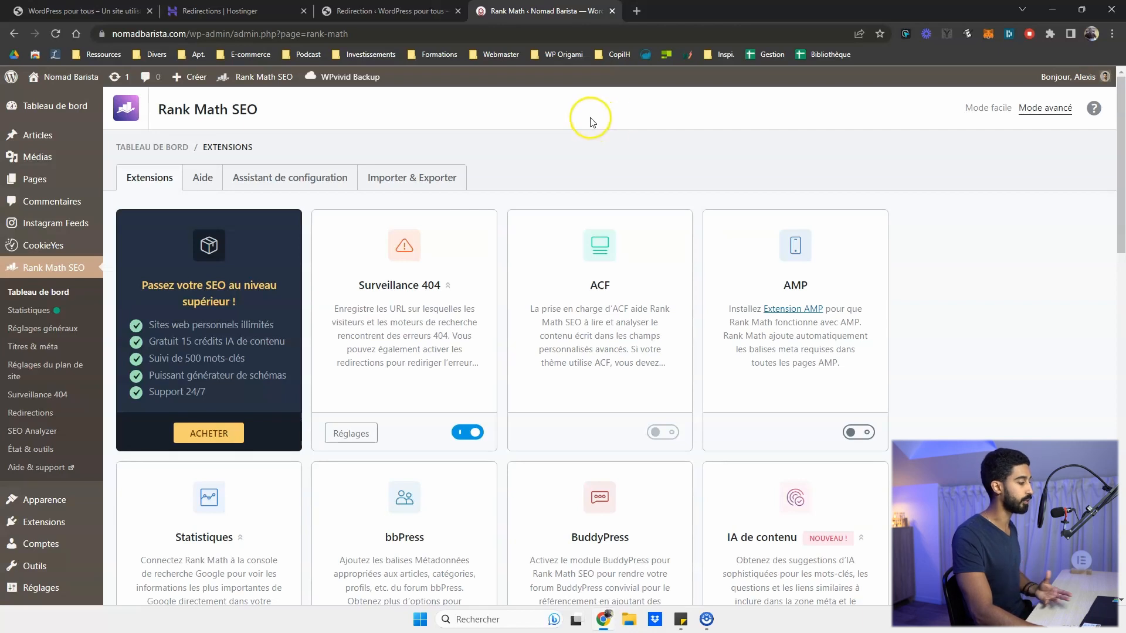
scroll(563, 132, "down", 1)
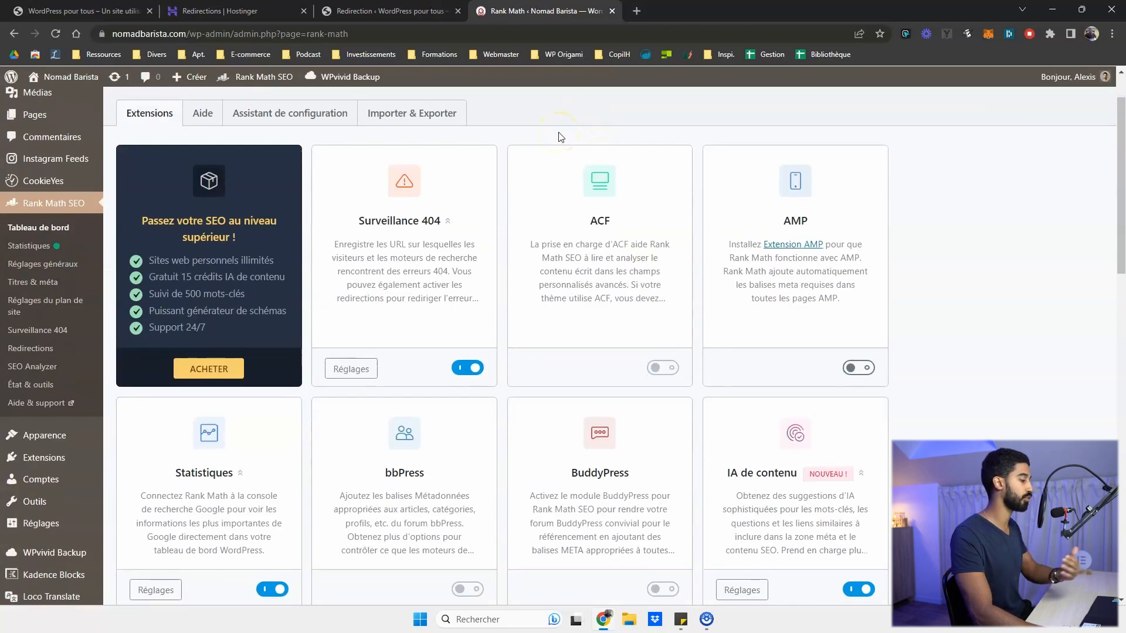
scroll(146, 211, "up", 1)
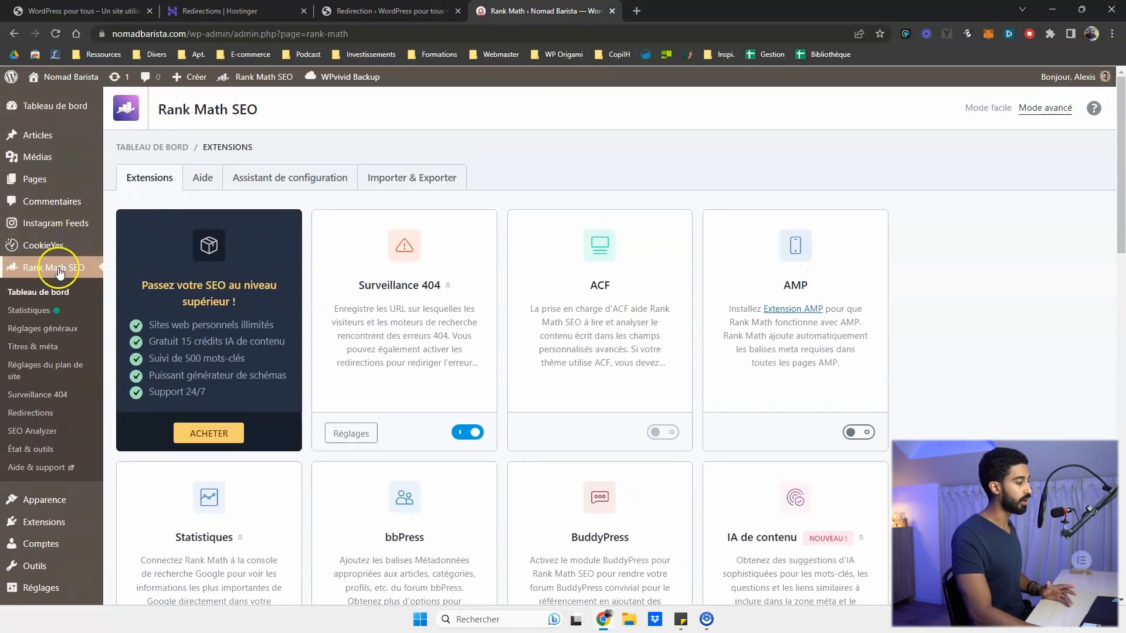
Open Rank Math's redirections list and examine the source URLs, destinations and types of the existing redirections.
left_click(31, 414)
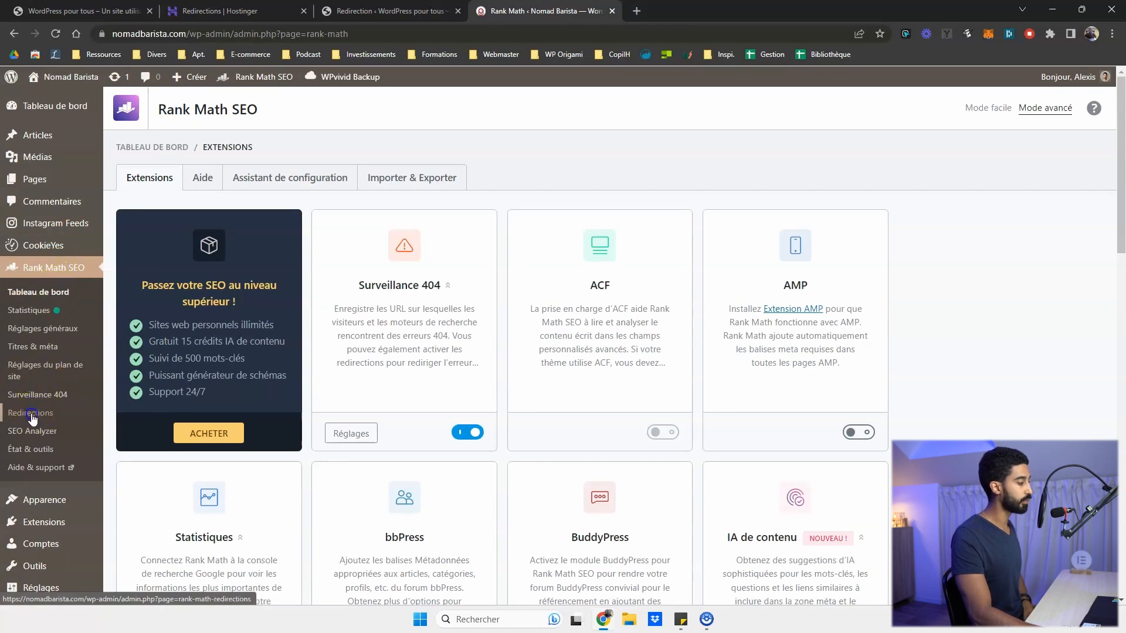
scroll(372, 181, "down", 2)
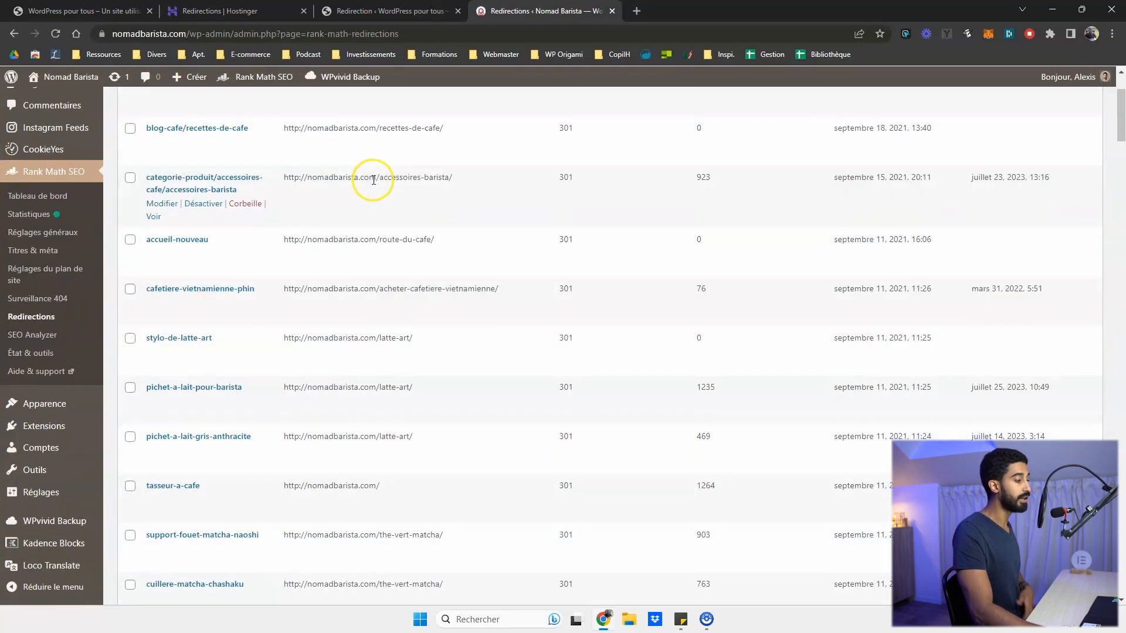
scroll(373, 182, "up", 2)
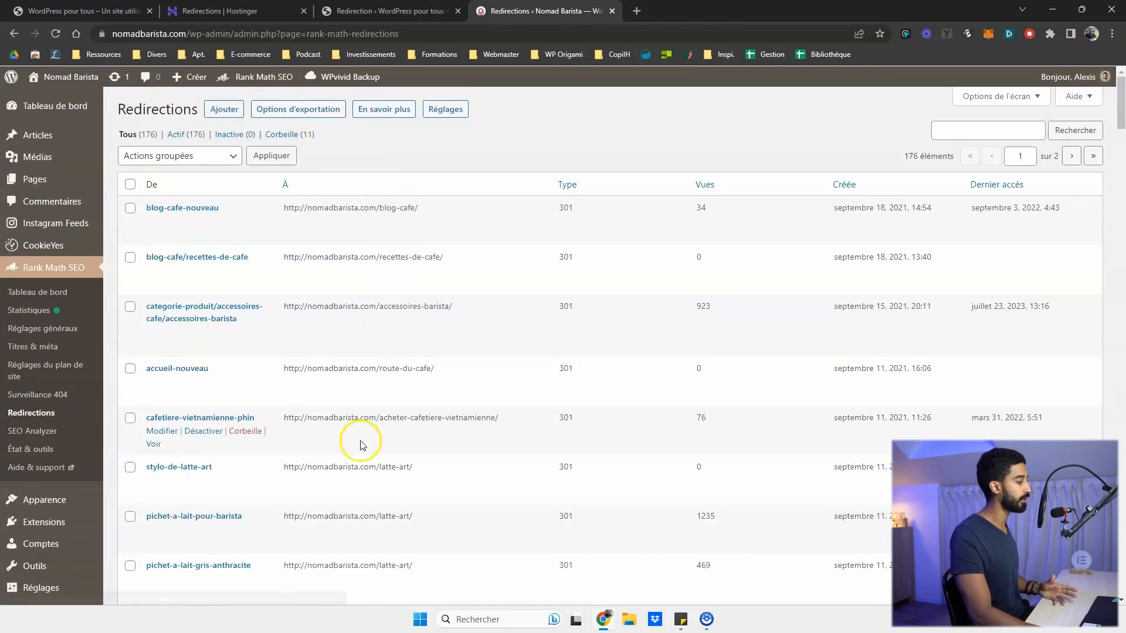
scroll(336, 316, "down", 1)
scroll(340, 328, "up", 1)
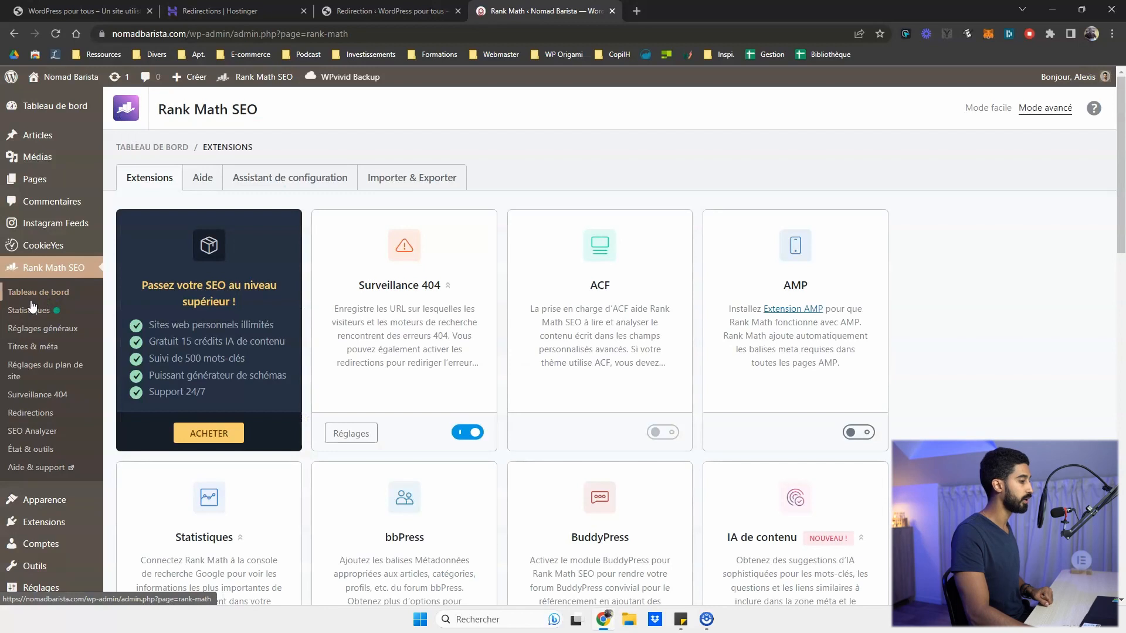
Find the Redirections module among the modules on the Rank Math dashboard.
scroll(522, 259, "down", 2)
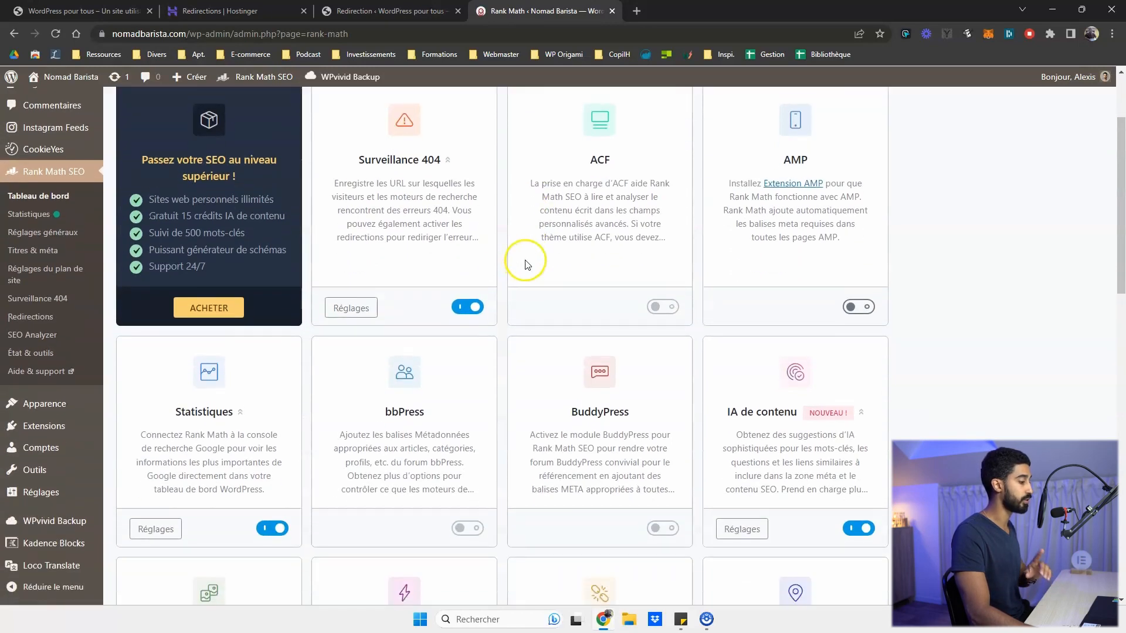
scroll(531, 259, "down", 1)
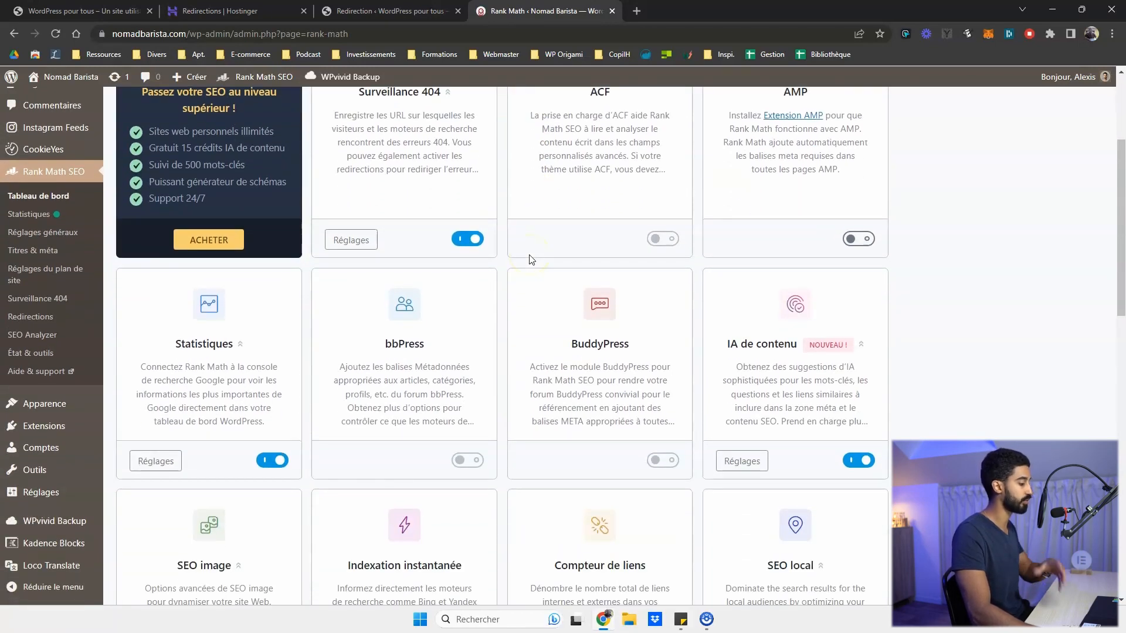
scroll(530, 260, "down", 10)
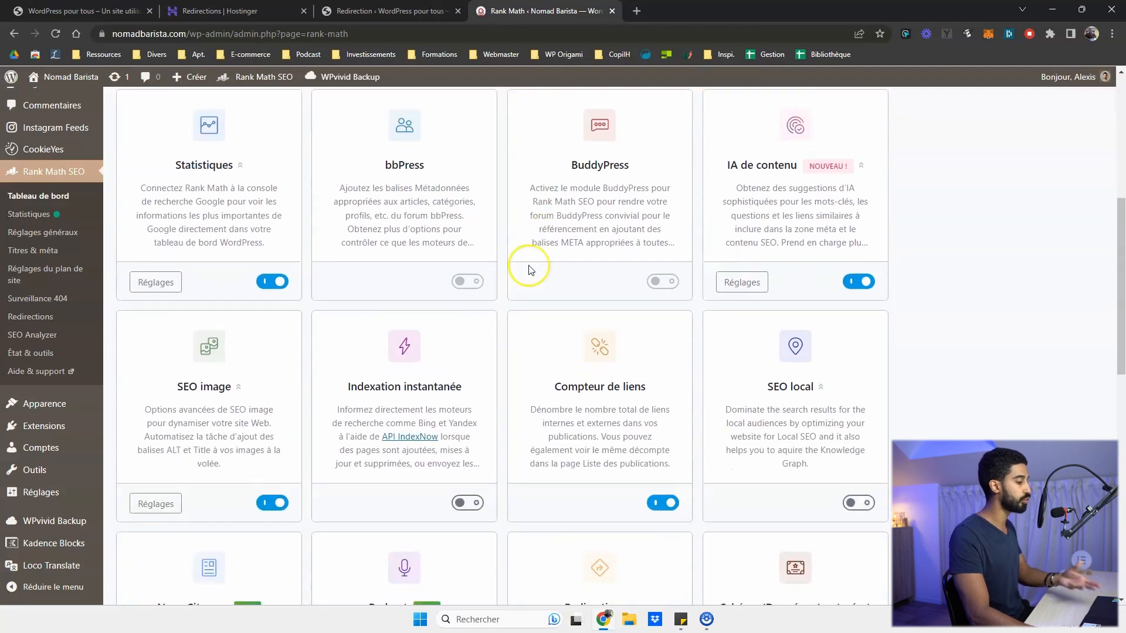
scroll(529, 188, "up", 3)
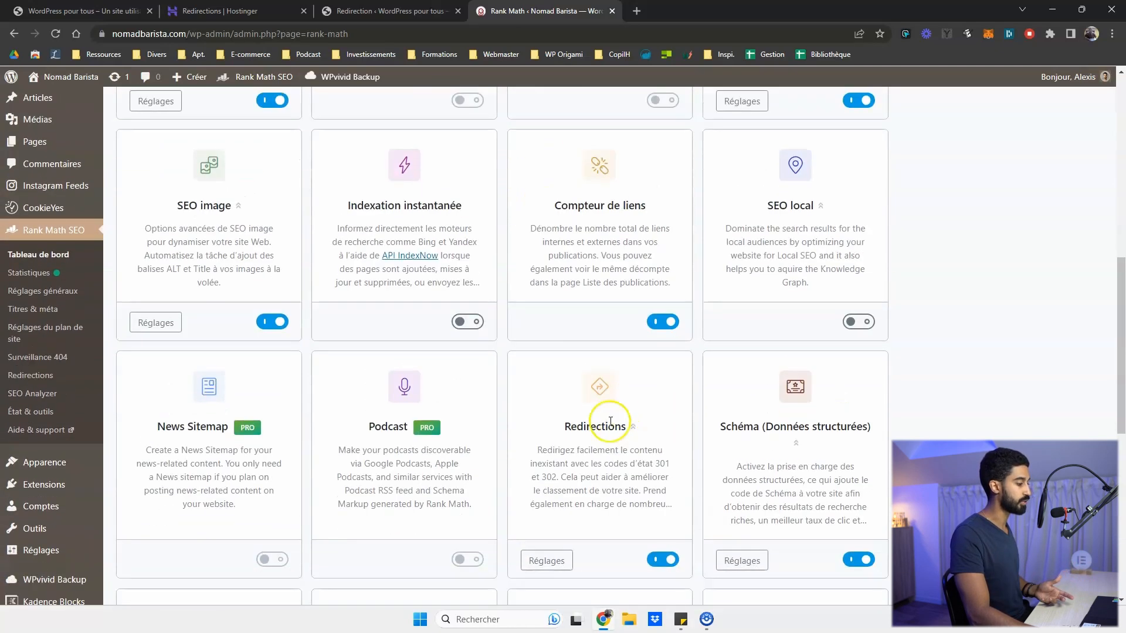